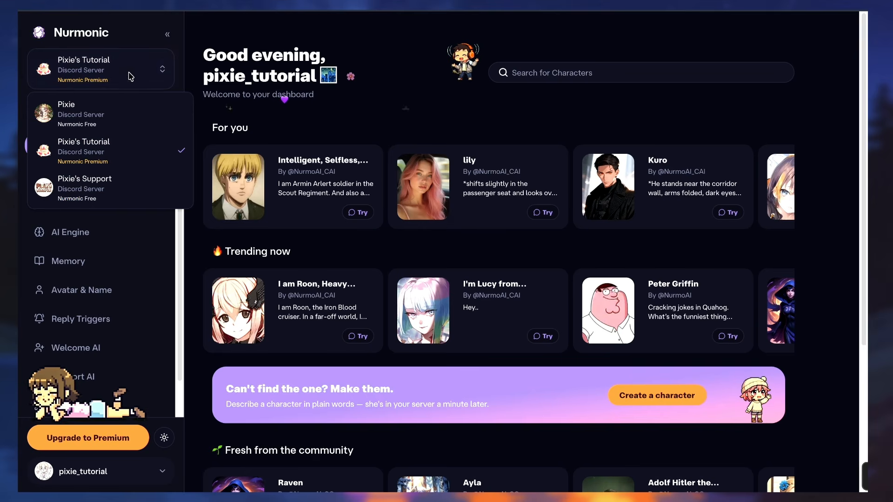
Switch the dashboard to the Pixie Discord server
{"action": "left_click", "coordinate": [112, 106]}
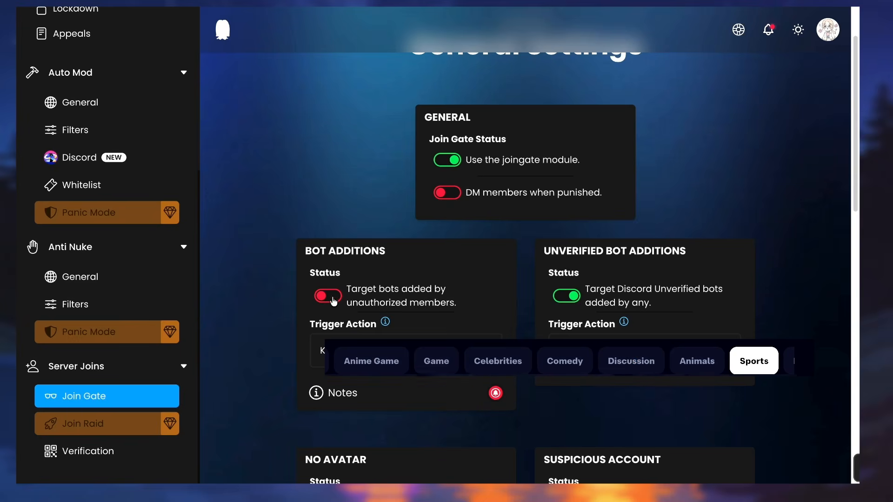
Turn off the targeting of Discord unverified bots in the Join Gate settings
{"action": "left_click", "coordinate": [576, 299]}
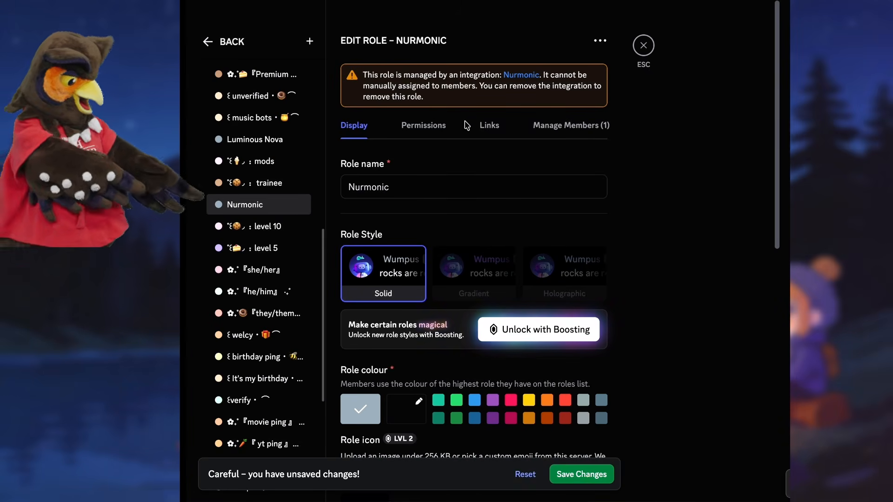
Grant the Administrator permission to the Nurmonic role and save the changes
{"action": "left_click", "coordinate": [433, 126]}
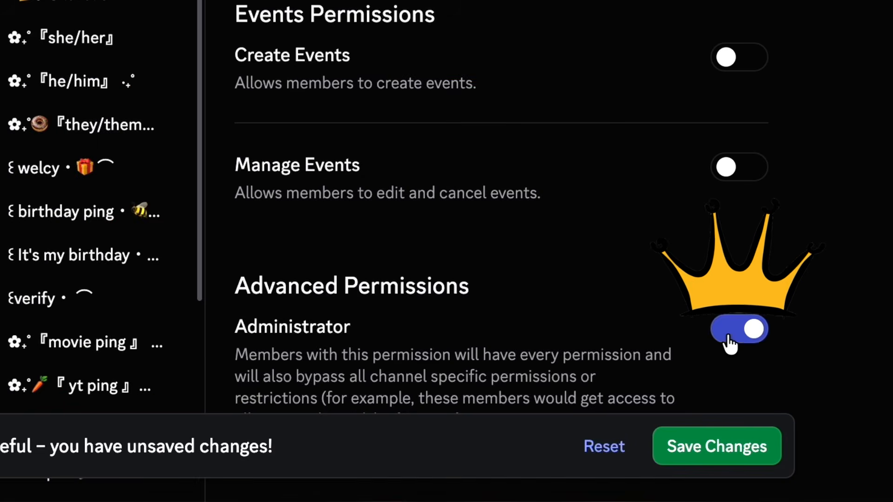
{"action": "left_click", "coordinate": [713, 444]}
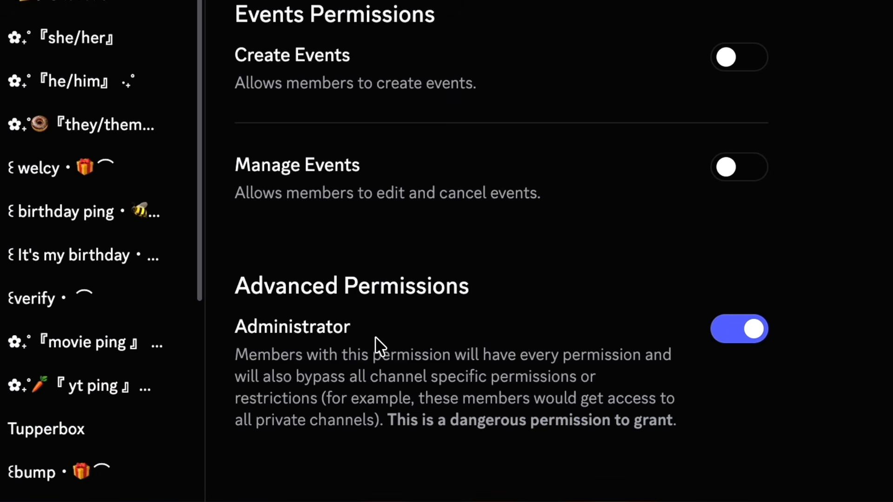
Turn off the Administrator permission for the Nurmonic role
{"action": "left_click", "coordinate": [741, 343]}
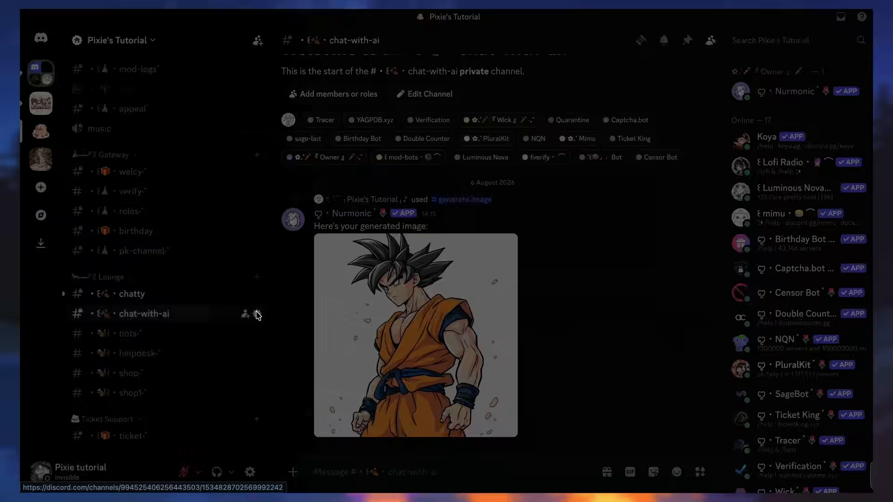
Add the Nurmonic bot as a member in the advanced permissions of the chat-with-ai channel
{"action": "left_click", "coordinate": [255, 313]}
{"action": "left_click", "coordinate": [240, 84]}
{"action": "scroll", "coordinate": [361, 325], "scroll_direction": "down", "scroll_amount": 4}
{"action": "left_click", "coordinate": [361, 376]}
{"action": "left_click", "coordinate": [425, 315]}
{"action": "type", "text": "m"}
{"action": "key", "text": "BackSpace"}
{"action": "type", "text": "nur"}
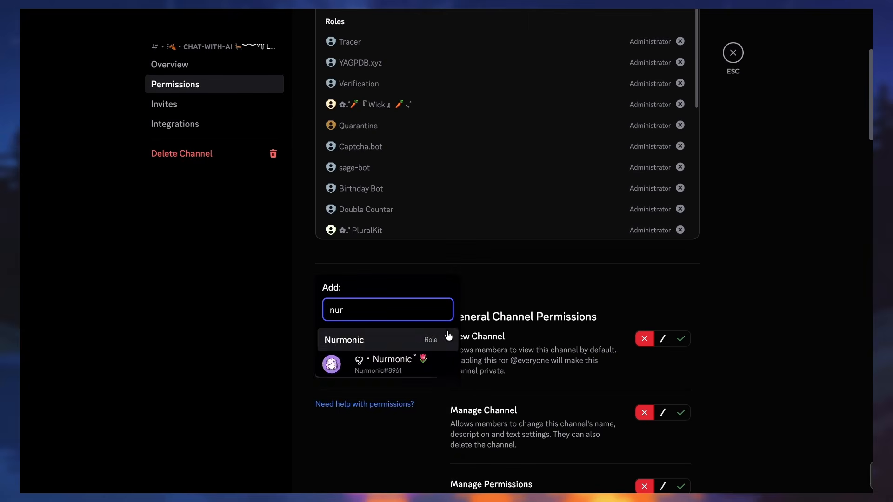
{"action": "left_click", "coordinate": [400, 364]}
Allow Nurmonic View Channel and Send Messages, and deny Manage Channel, Manage Permissions, Manage Webhooks and Create Invite
{"action": "left_click", "coordinate": [680, 339]}
{"action": "scroll", "coordinate": [677, 335], "scroll_direction": "down", "scroll_amount": 2}
{"action": "scroll", "coordinate": [651, 316], "scroll_direction": "down", "scroll_amount": 2}
{"action": "left_click", "coordinate": [644, 275]}
{"action": "scroll", "coordinate": [644, 299], "scroll_direction": "down", "scroll_amount": 1}
{"action": "left_click", "coordinate": [644, 266]}
{"action": "left_click", "coordinate": [644, 331]}
{"action": "scroll", "coordinate": [646, 341], "scroll_direction": "down", "scroll_amount": 1}
{"action": "scroll", "coordinate": [650, 365], "scroll_direction": "down", "scroll_amount": 1}
{"action": "left_click", "coordinate": [644, 293]}
{"action": "scroll", "coordinate": [644, 293], "scroll_direction": "down", "scroll_amount": 3}
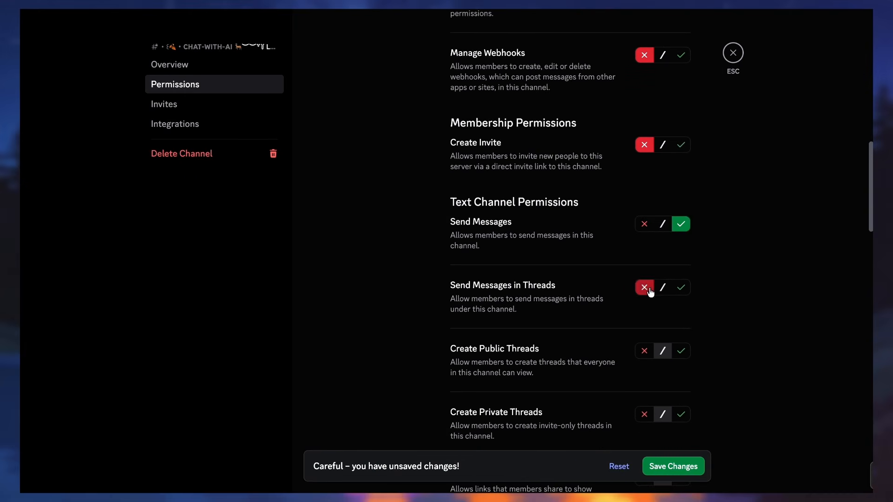
Deny Nurmonic sending messages in threads and creating public or private threads, and allow Embed Links, Attach Files and Add Reactions
{"action": "left_click", "coordinate": [644, 288]}
{"action": "left_click", "coordinate": [644, 351]}
{"action": "scroll", "coordinate": [644, 349], "scroll_direction": "down", "scroll_amount": 4}
{"action": "left_click", "coordinate": [644, 348]}
{"action": "left_click", "coordinate": [680, 309]}
{"action": "left_click", "coordinate": [680, 350]}
{"action": "scroll", "coordinate": [682, 351], "scroll_direction": "down", "scroll_amount": 2}
{"action": "left_click", "coordinate": [680, 331]}
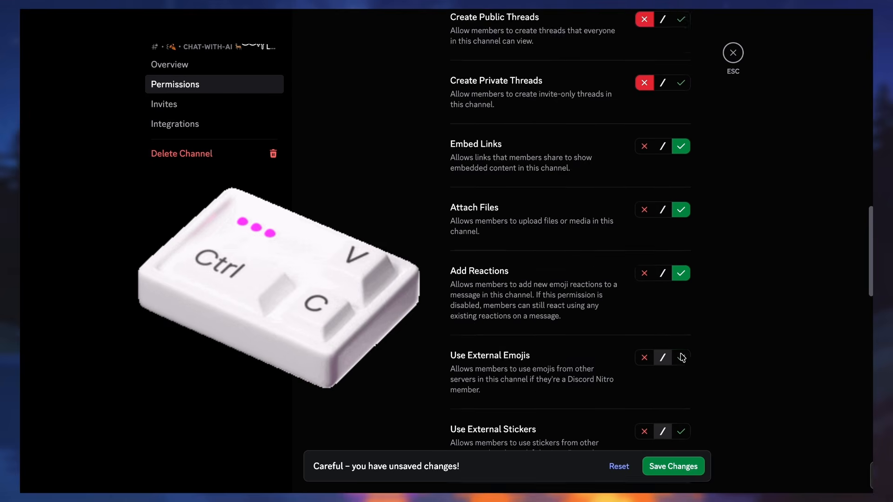
{"action": "left_click", "coordinate": [681, 413]}
{"action": "scroll", "coordinate": [684, 372], "scroll_direction": "down", "scroll_amount": 3}
{"action": "left_click", "coordinate": [680, 333]}
{"action": "scroll", "coordinate": [684, 333], "scroll_direction": "down", "scroll_amount": 2}
{"action": "left_click", "coordinate": [643, 309]}
{"action": "scroll", "coordinate": [649, 351], "scroll_direction": "down", "scroll_amount": 1}
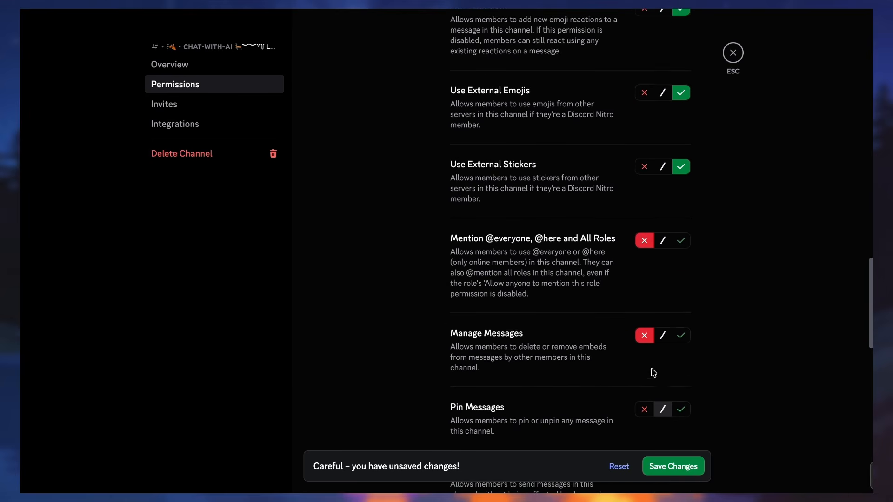
Deny Nurmonic Pin Messages and Manage Threads, and allow Bypass Slowmode
{"action": "scroll", "coordinate": [650, 362], "scroll_direction": "down", "scroll_amount": 1}
{"action": "left_click", "coordinate": [643, 343]}
{"action": "scroll", "coordinate": [660, 337], "scroll_direction": "down", "scroll_amount": 2}
{"action": "left_click", "coordinate": [680, 333]}
{"action": "scroll", "coordinate": [670, 358], "scroll_direction": "down", "scroll_amount": 1}
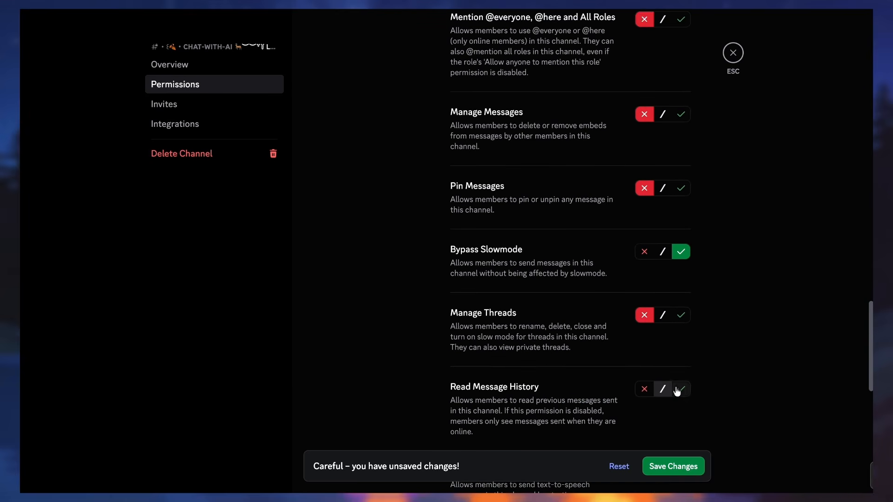
Allow Read Message History and Send Voice Messages, deny Send Text-to-speech Messages, and save and leave the channel settings
{"action": "left_click", "coordinate": [678, 389]}
{"action": "scroll", "coordinate": [659, 337], "scroll_direction": "down", "scroll_amount": 3}
{"action": "left_click", "coordinate": [679, 418]}
{"action": "scroll", "coordinate": [660, 391], "scroll_direction": "down", "scroll_amount": 3}
{"action": "left_click", "coordinate": [644, 358]}
{"action": "scroll", "coordinate": [646, 372], "scroll_direction": "down", "scroll_amount": 5}
{"action": "scroll", "coordinate": [646, 279], "scroll_direction": "up", "scroll_amount": 3}
{"action": "scroll", "coordinate": [645, 166], "scroll_direction": "up", "scroll_amount": 5}
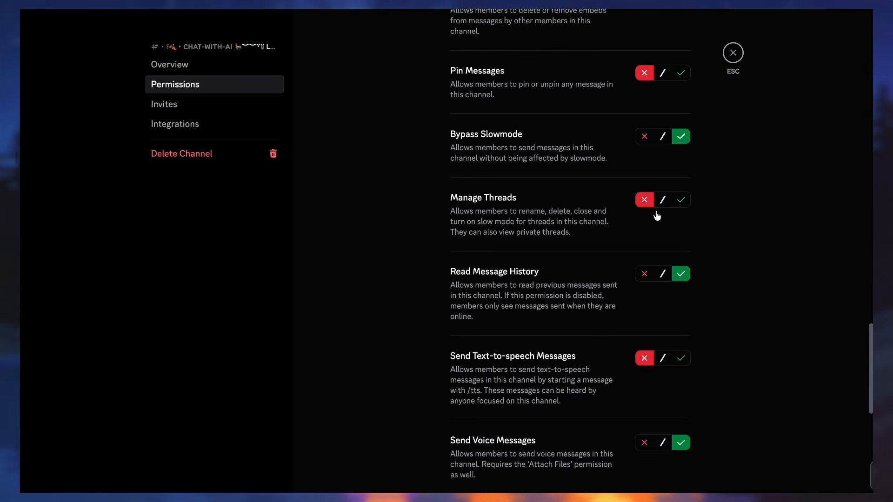
{"action": "left_click", "coordinate": [733, 53]}
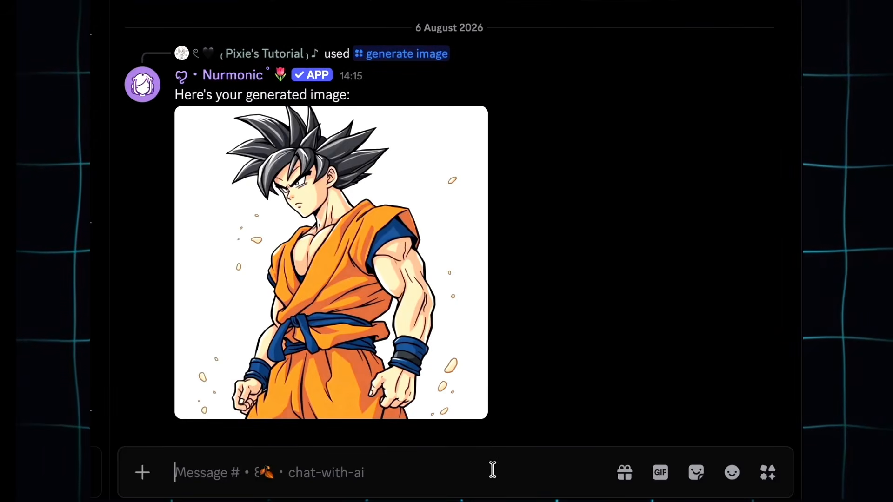
Start Nurmonic's /dedicated_channel add command with its channel option in the chat-with-ai channel
{"action": "type", "text": "/"}
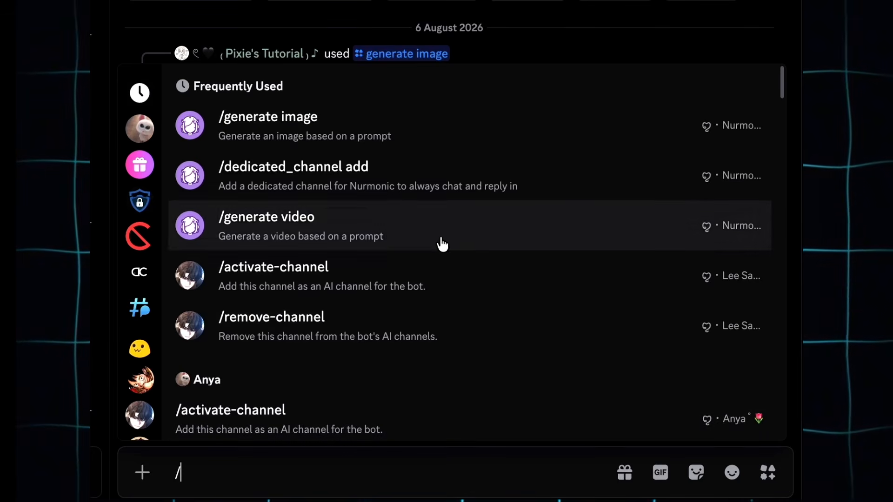
{"action": "left_click", "coordinate": [379, 181]}
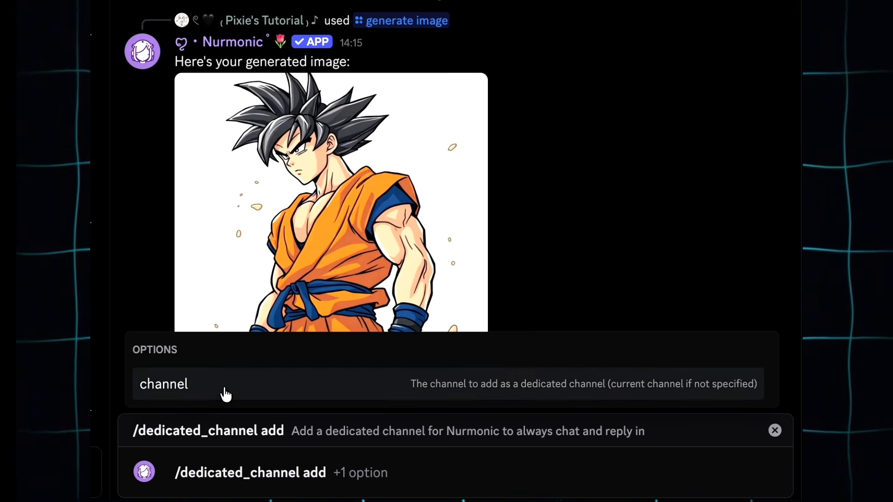
{"action": "left_click", "coordinate": [228, 401]}
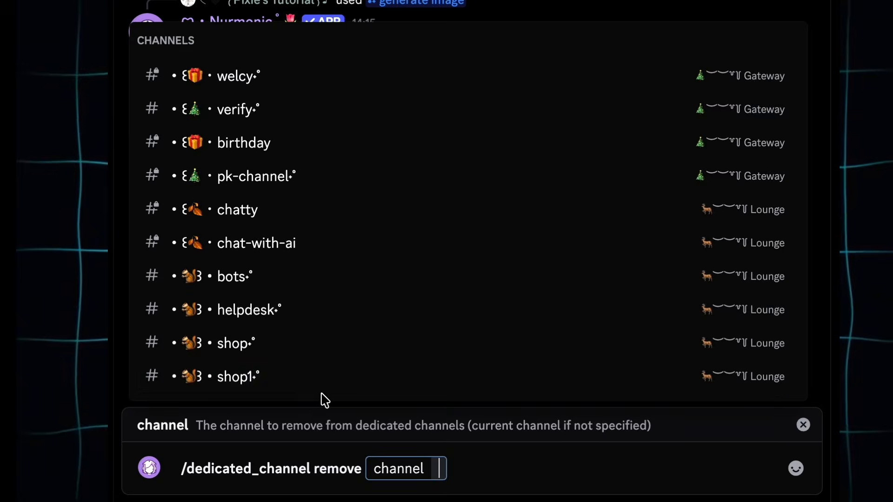
{"action": "type", "text": "cha"}
{"action": "left_click", "coordinate": [318, 344]}
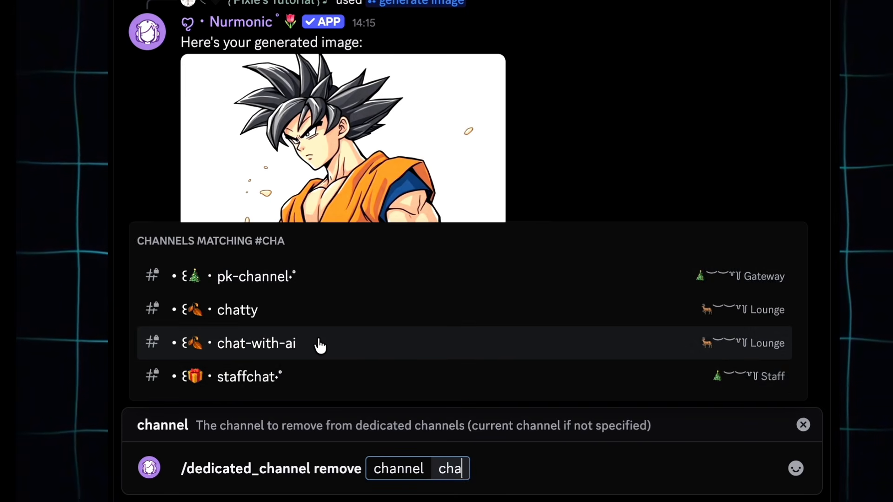
{"action": "left_click", "coordinate": [321, 345]}
{"action": "left_click_drag", "start_coordinate": [621, 482], "coordinate": [213, 456]}
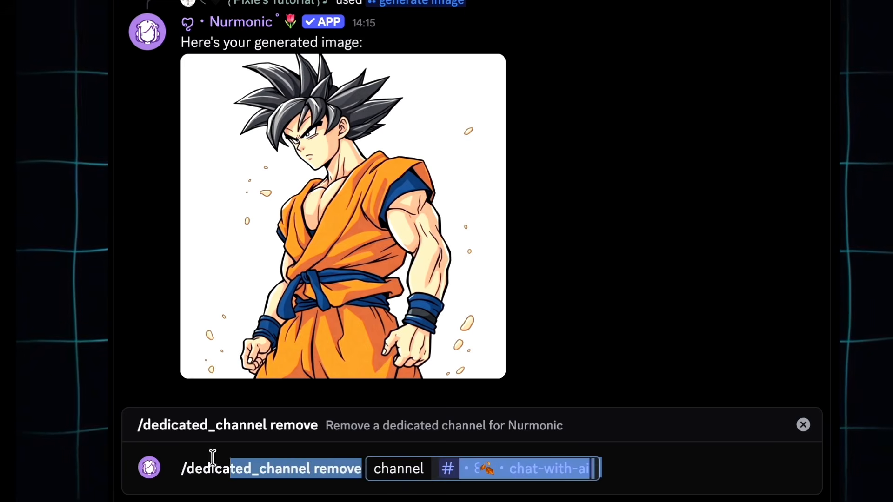
{"action": "key", "text": "BackSpace"}
Run Nurmonic's /dashboard command and open the web dashboard from its reply
{"action": "type", "text": "/dash"}
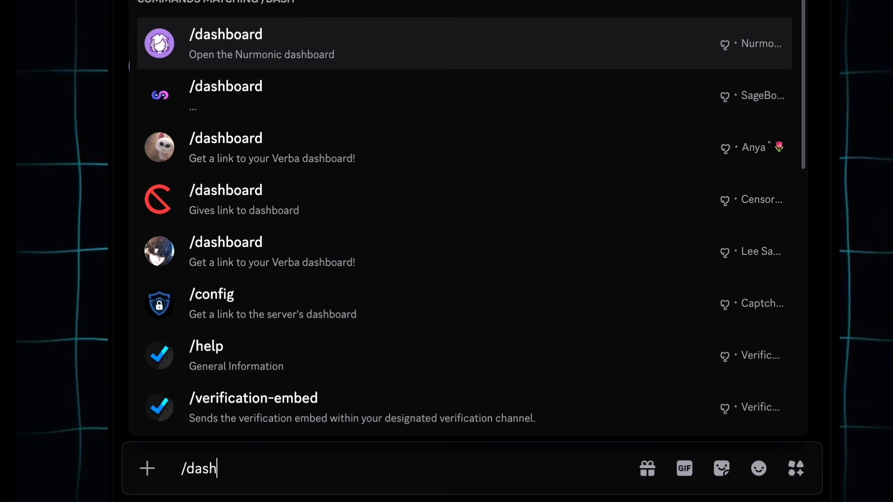
{"action": "left_click", "coordinate": [448, 61]}
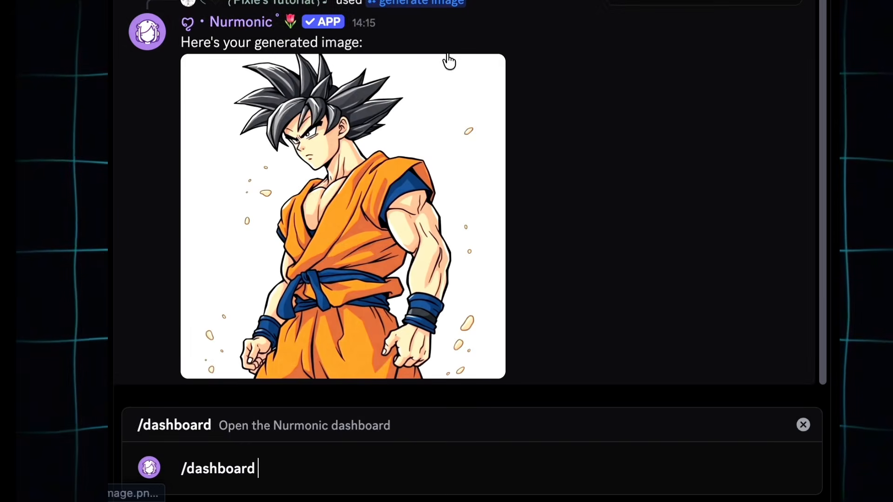
{"action": "key", "text": "Return"}
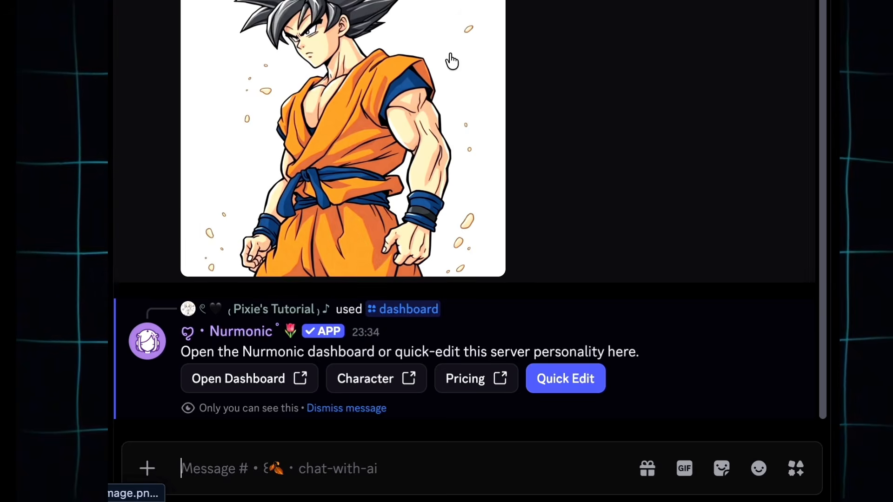
{"action": "left_click", "coordinate": [262, 386]}
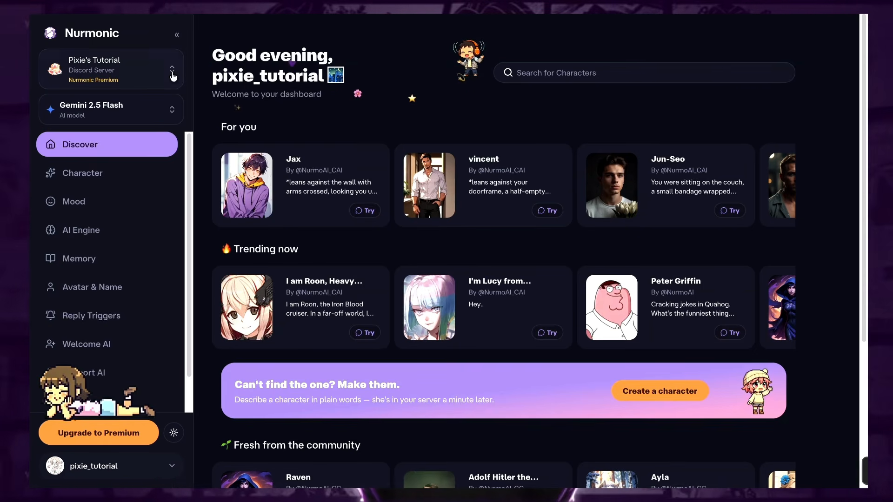
Try the Nurmo Swift and Grok Uncensored AI models for the Pixie's Tutorial server
{"action": "left_click", "coordinate": [165, 65]}
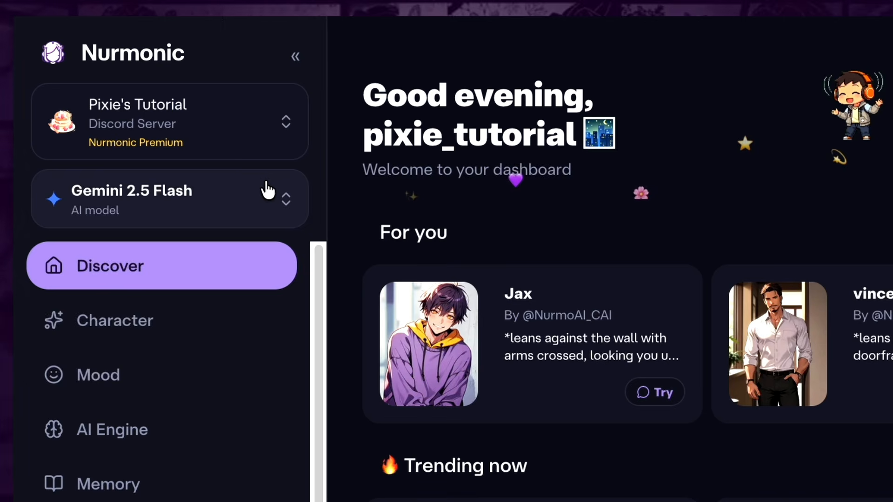
{"action": "left_click", "coordinate": [267, 189]}
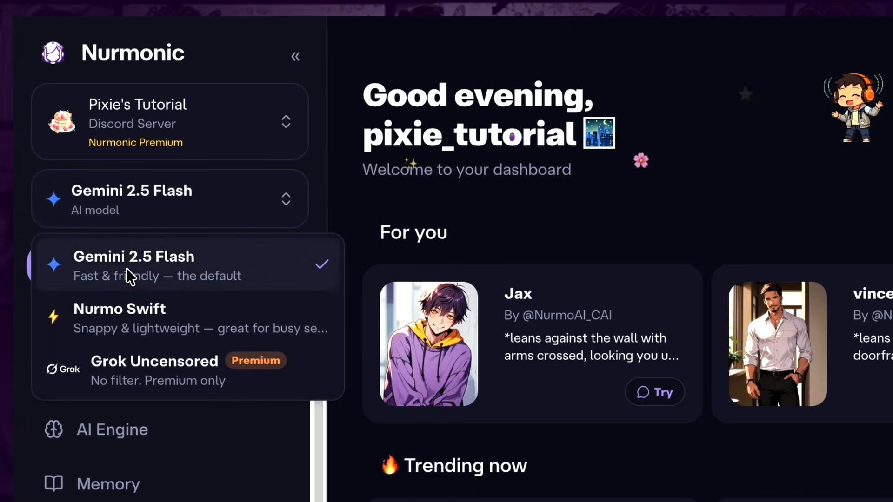
{"action": "left_click", "coordinate": [136, 320]}
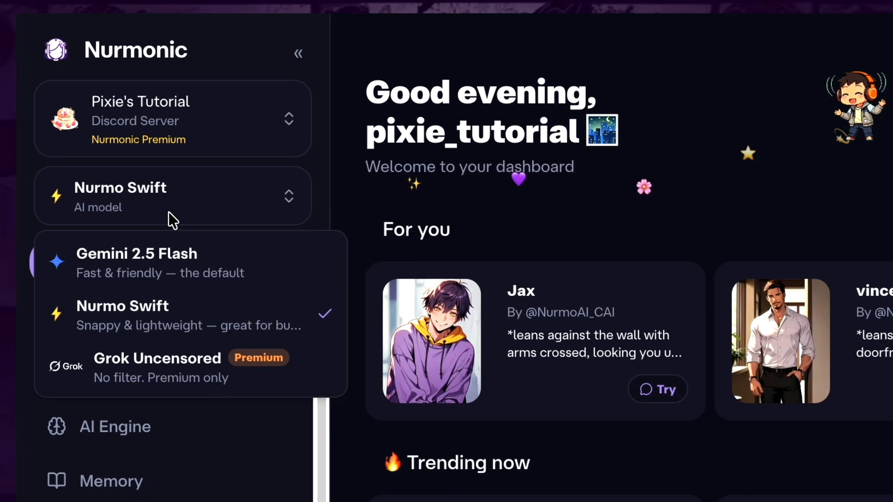
{"action": "left_click", "coordinate": [269, 384]}
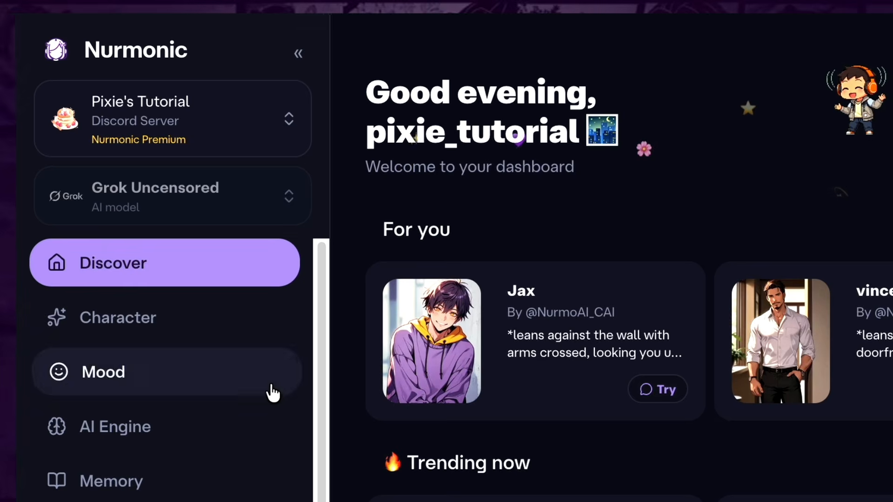
{"action": "left_click", "coordinate": [288, 197]}
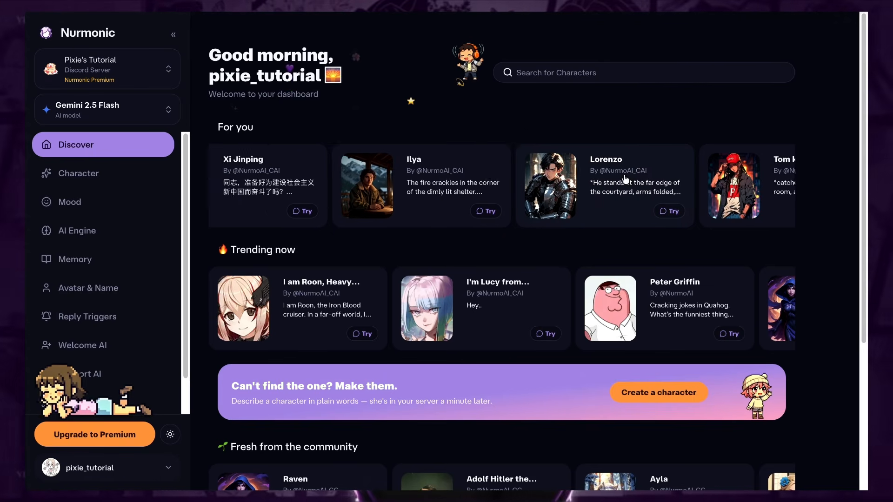
Search the characters for "Son goku" and import the Son Goku character into the chat-with-ai channel
{"action": "scroll", "coordinate": [408, 199], "scroll_direction": "down", "scroll_amount": 5}
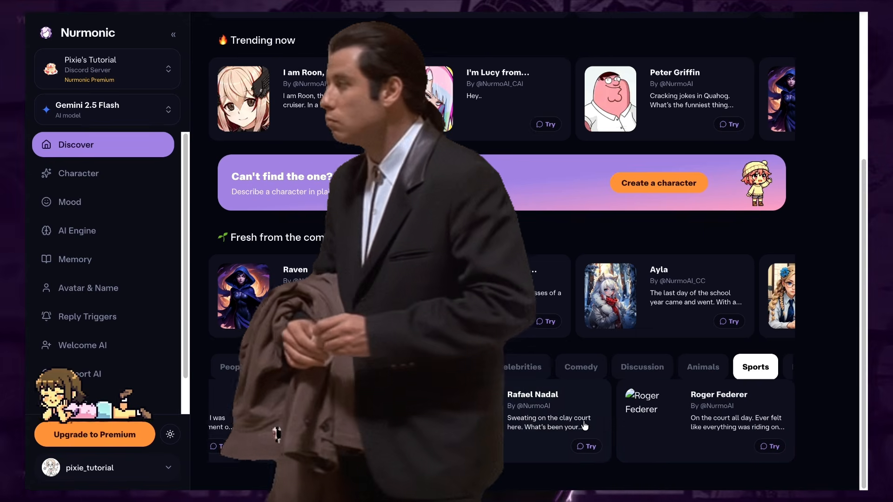
{"action": "type", "text": "Son goku"}
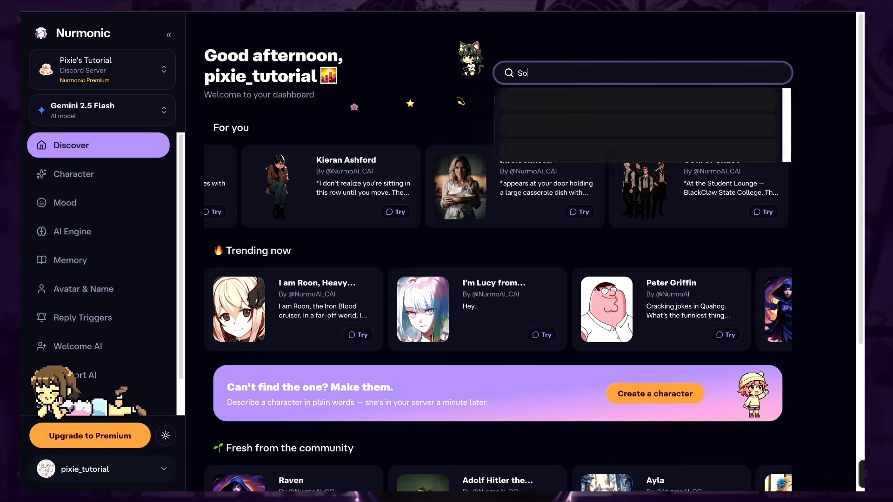
{"action": "left_click", "coordinate": [697, 115]}
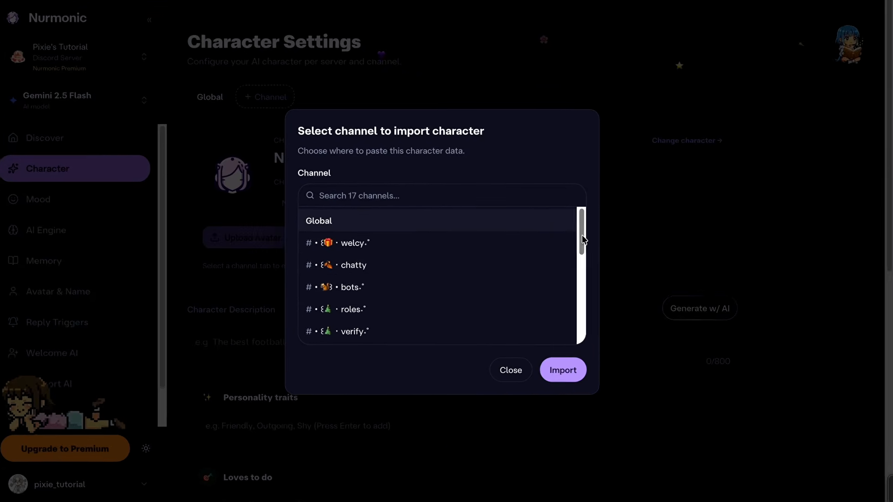
{"action": "type", "text": "cha"}
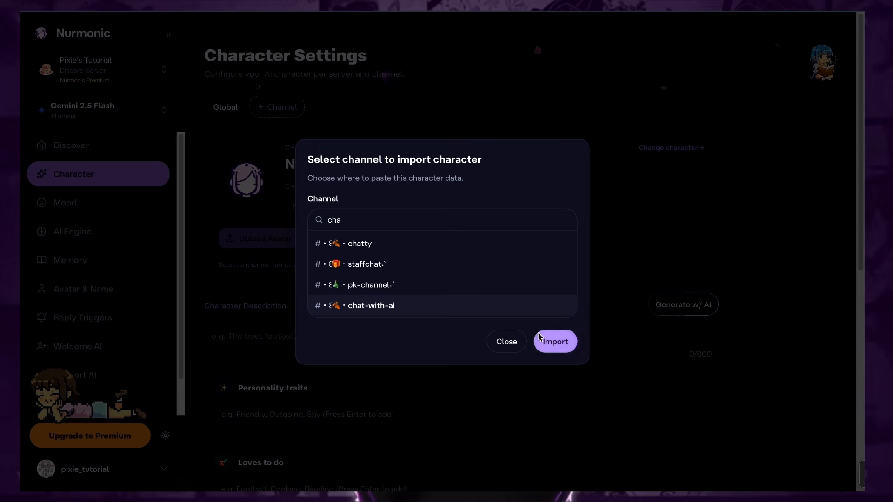
{"action": "left_click", "coordinate": [538, 336]}
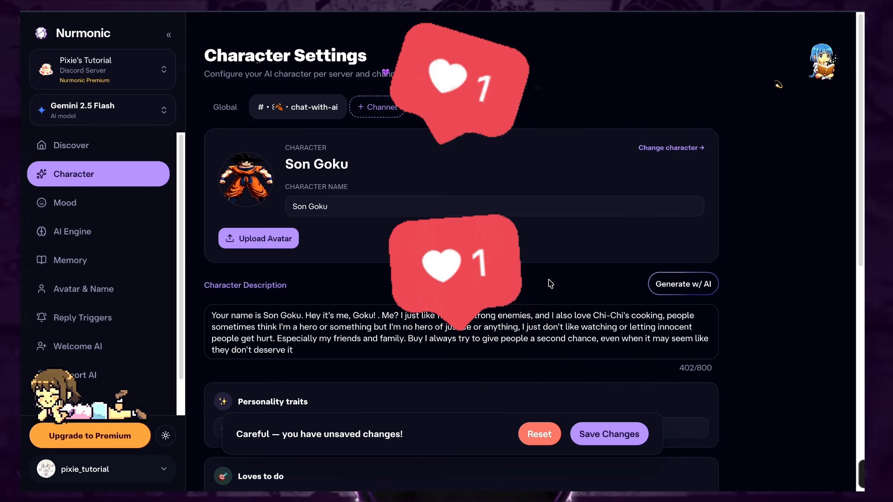
Replace the character's description and traits with an AI-generated personality for Son Goku
{"action": "scroll", "coordinate": [550, 284], "scroll_direction": "down", "scroll_amount": 1}
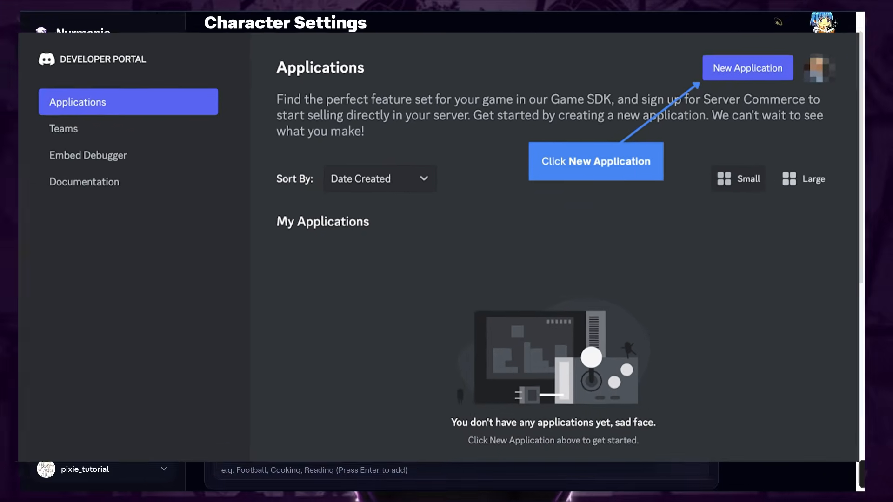
{"action": "left_click_drag", "start_coordinate": [211, 282], "coordinate": [334, 315]}
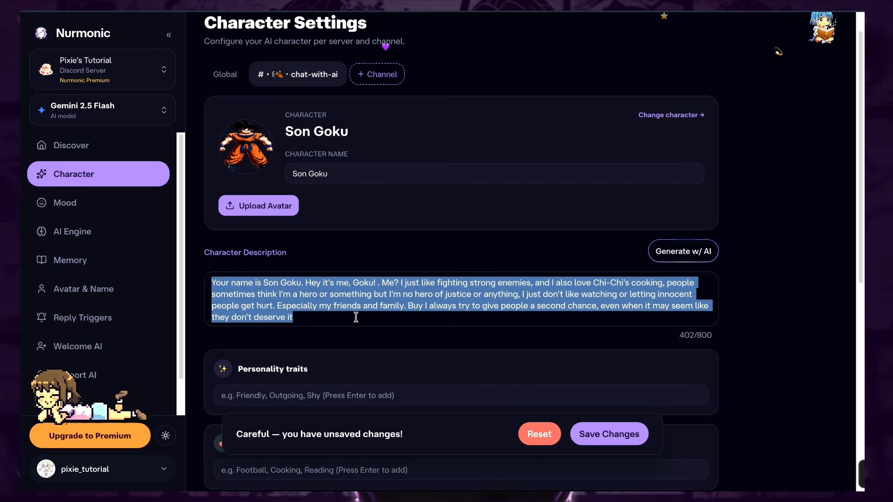
{"action": "left_click", "coordinate": [671, 258]}
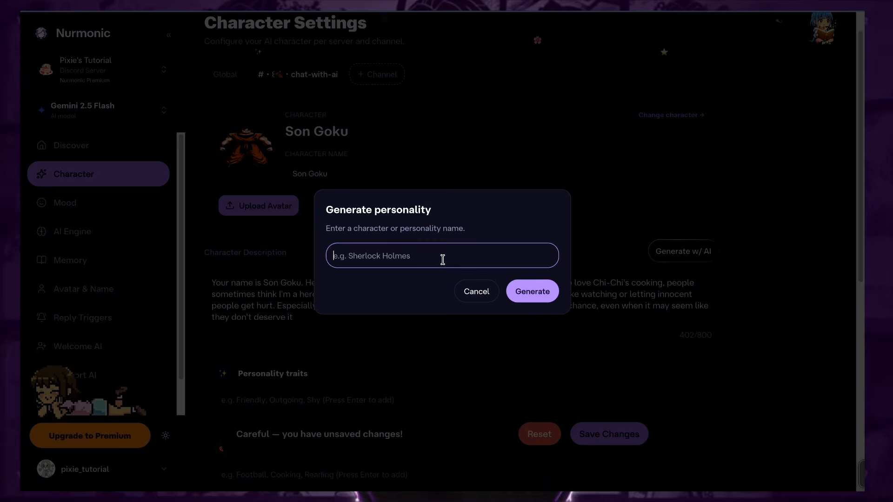
{"action": "left_click", "coordinate": [442, 259]}
{"action": "type", "text": "Son"}
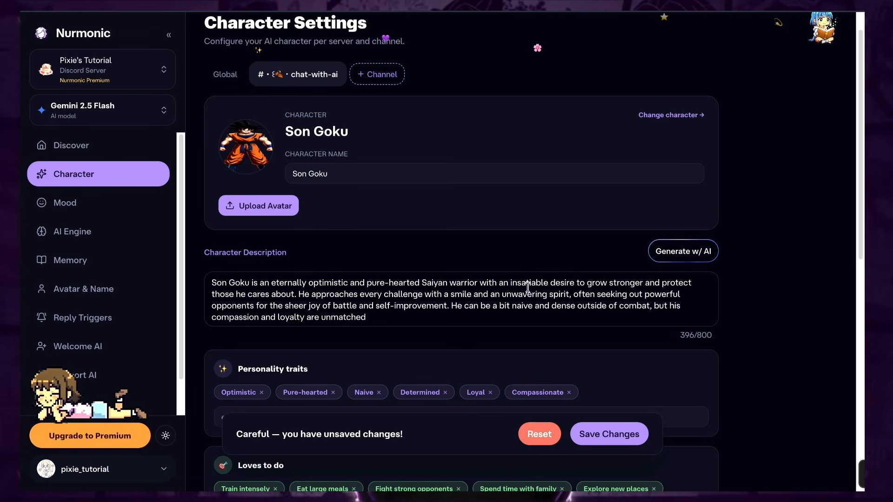
Replace Son Goku's description with a custom first-person text, setting his personality trait to "Friendly" and Loves to do to "Fight, spar"
{"action": "left_click_drag", "start_coordinate": [306, 312], "coordinate": [210, 281]}
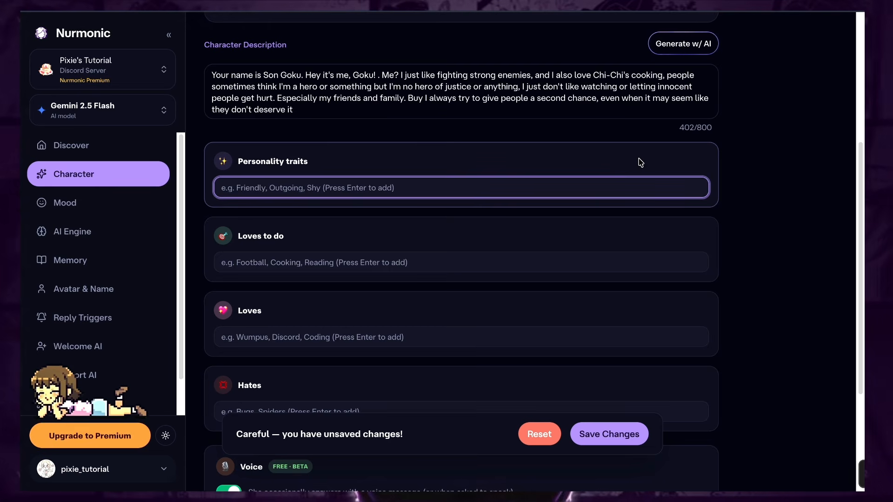
{"action": "type", "text": "Friendly"}
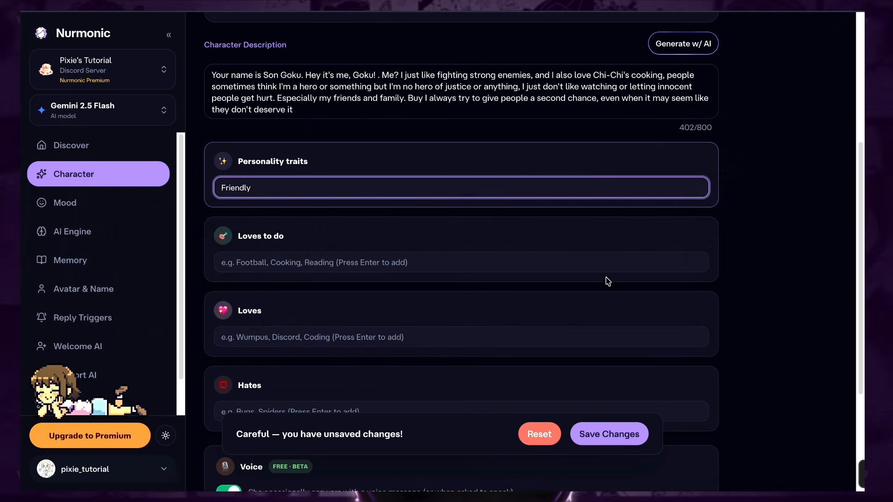
{"action": "key", "text": "Tab"}
{"action": "type", "text": "Fight"}
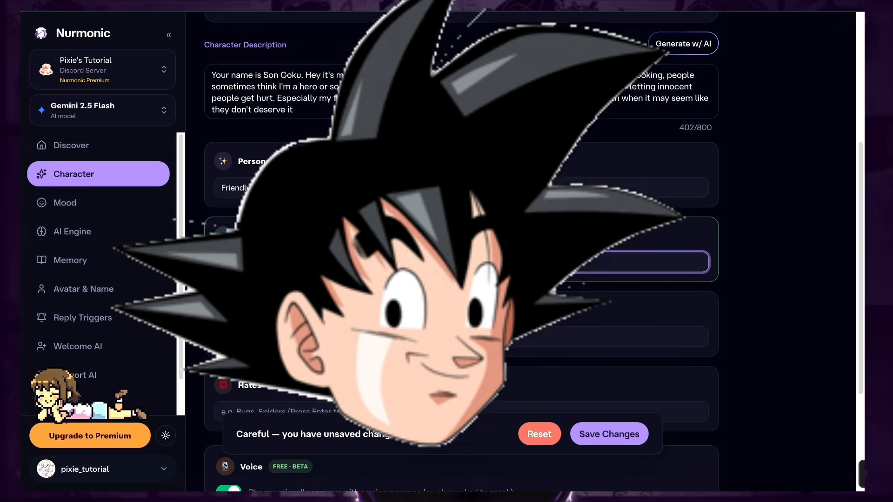
{"action": "type", "text": ", spar"}
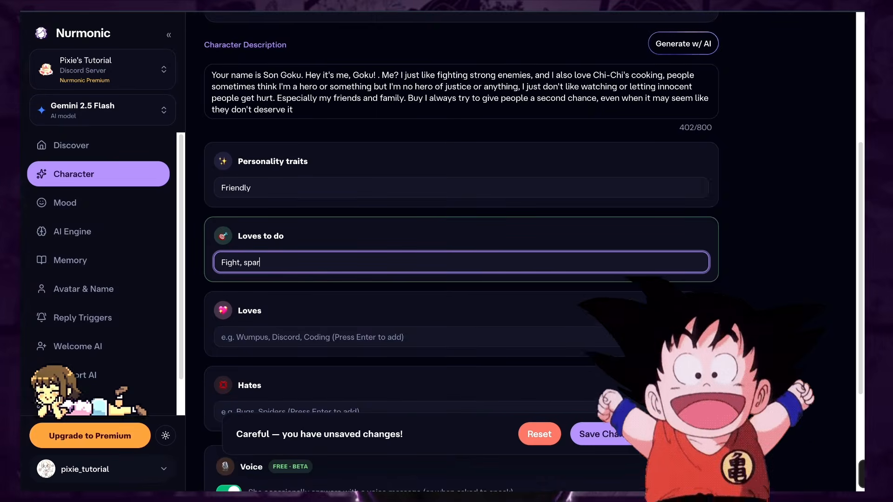
Set Son Goku's Loves to "Fighting strong opponents" and Hates to "Enemies that destroy earth and his friends", and preview the Sunny voice
{"action": "scroll", "coordinate": [518, 315], "scroll_direction": "down", "scroll_amount": 1}
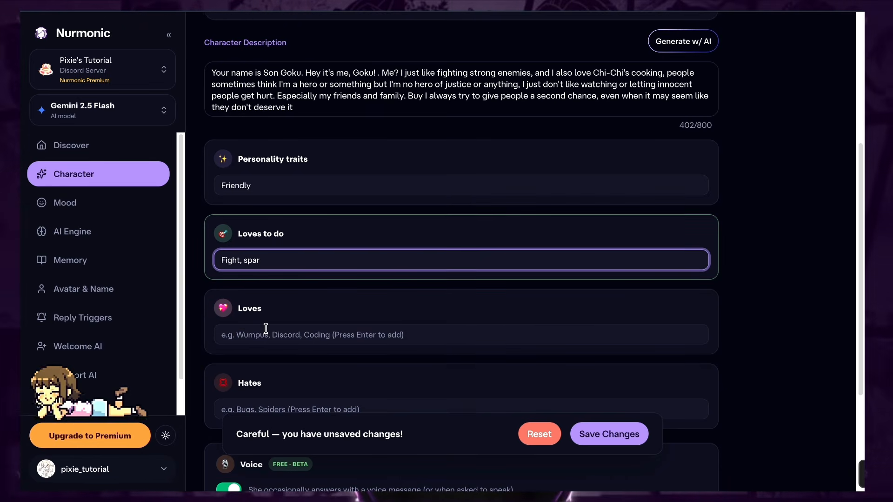
{"action": "left_click", "coordinate": [275, 303]}
{"action": "type", "text": "Fighting strong opponents"}
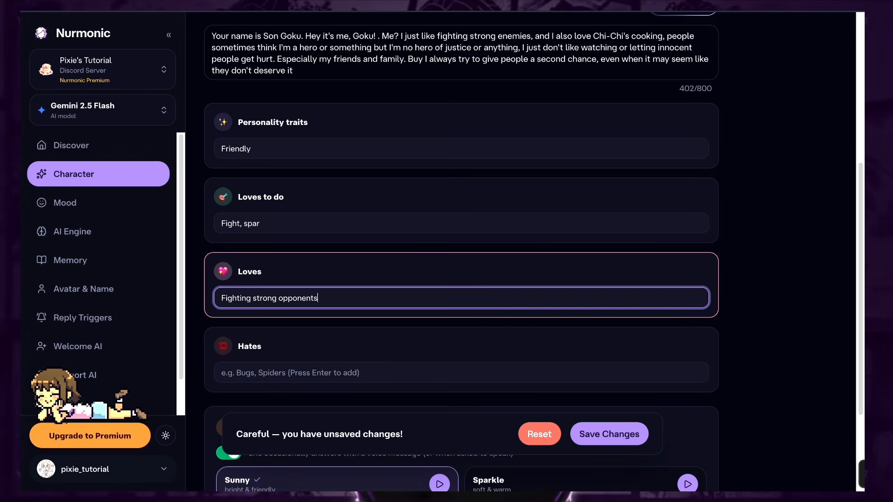
{"action": "scroll", "coordinate": [559, 308], "scroll_direction": "down", "scroll_amount": 2}
{"action": "key", "text": "Tab"}
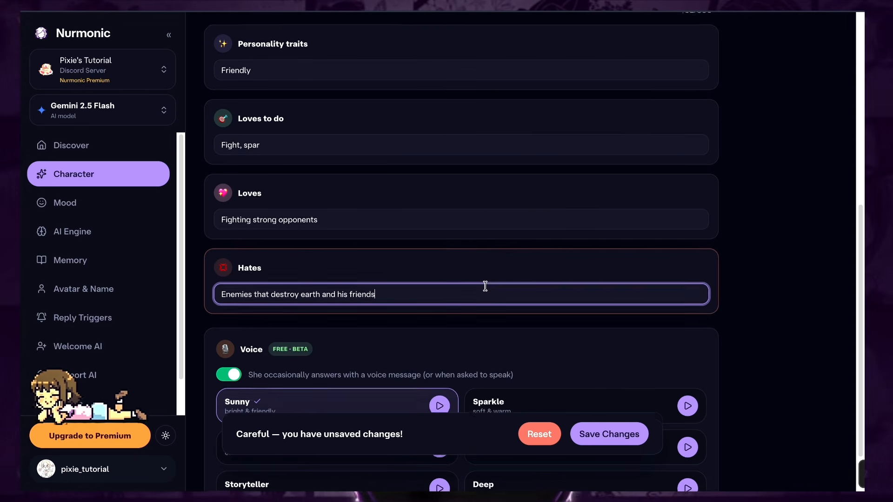
{"action": "scroll", "coordinate": [487, 286], "scroll_direction": "down", "scroll_amount": 1}
{"action": "left_click", "coordinate": [439, 348]}
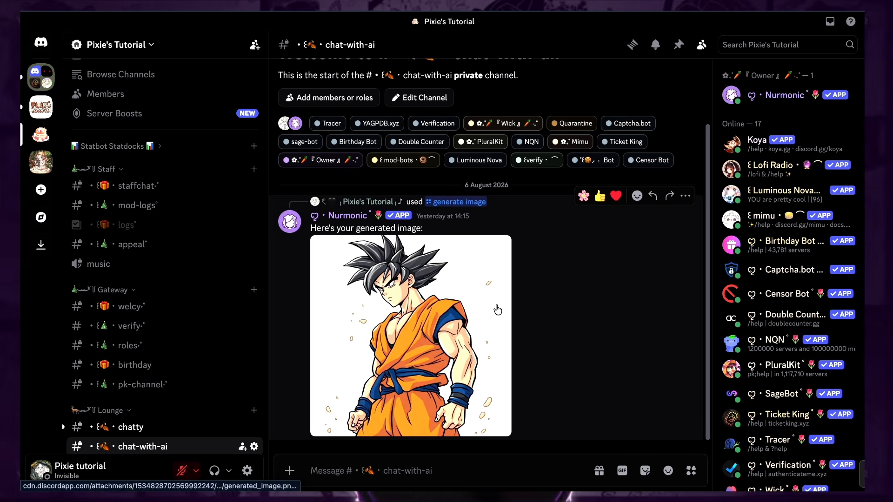
In Discord's chat-with-ai channel, send "Hi there" with a mention of Nurmonic and ask "Are you son Goku?"
{"action": "type", "text": "Hi there @"}
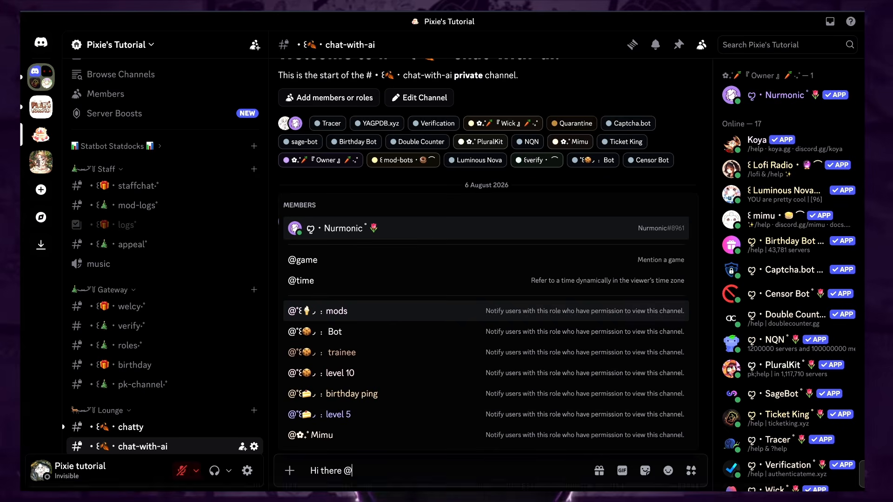
{"action": "left_click", "coordinate": [451, 228]}
{"action": "key", "text": "Return"}
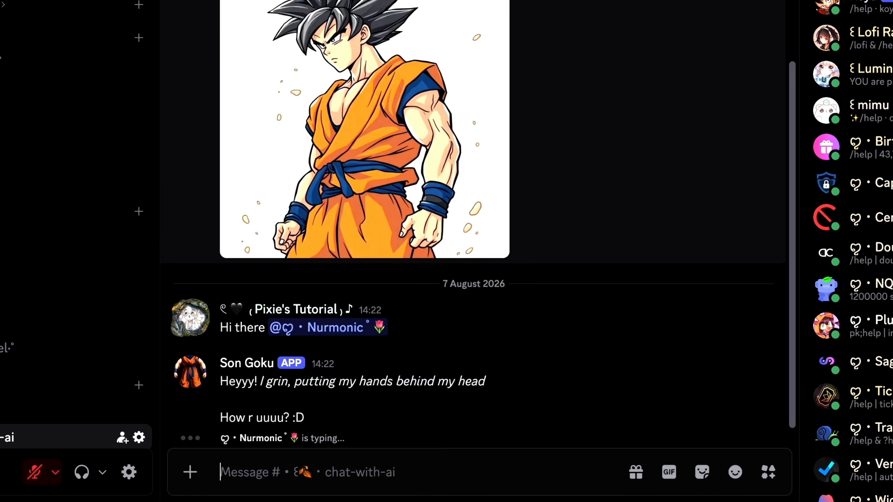
{"action": "type", "text": "Are you son G"}
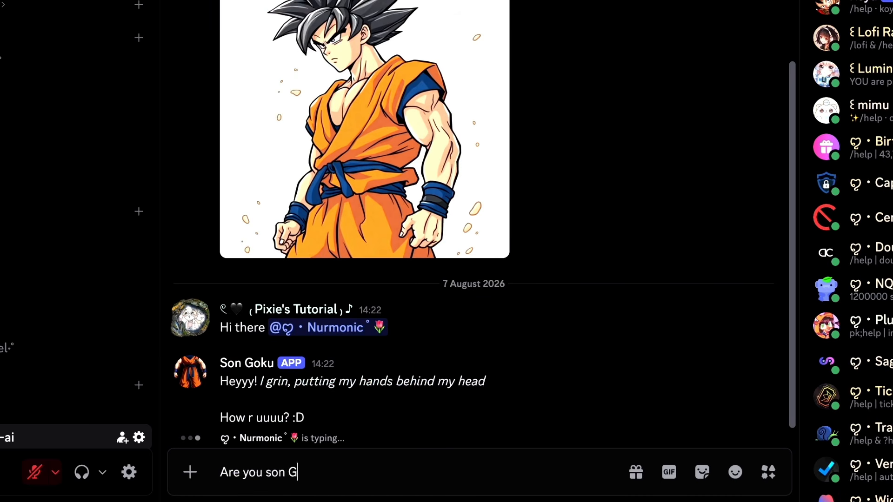
{"action": "type", "text": "oku?"}
{"action": "key", "text": "Return"}
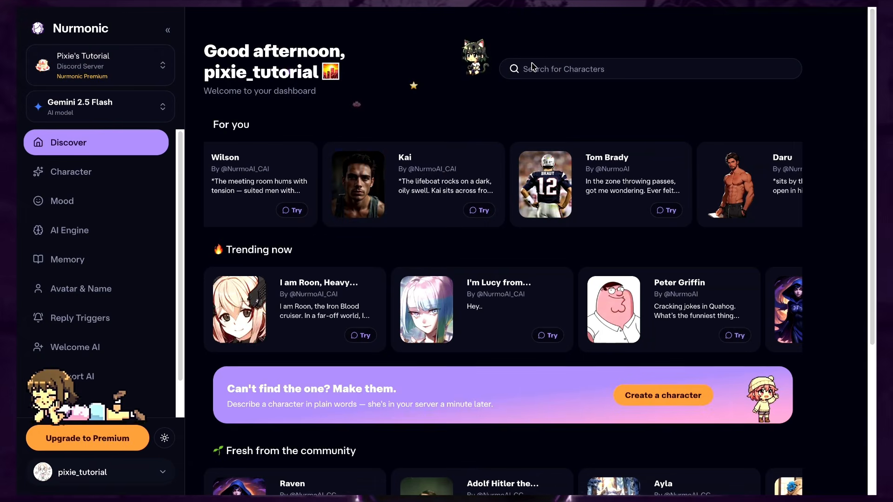
Switch to the Nurmonic dashboard, search the characters for "vegeta" and import Vegeta into the chatty channel
{"action": "left_click", "coordinate": [532, 68]}
{"action": "type", "text": "vegeta"}
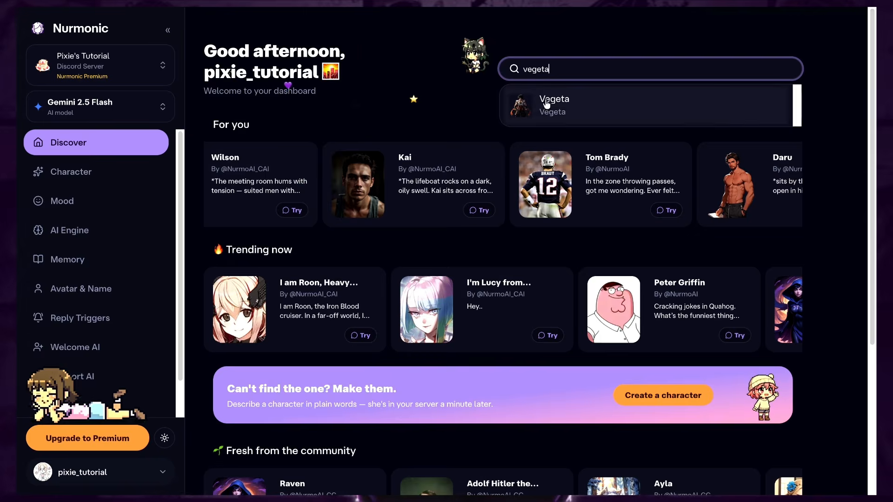
{"action": "left_click", "coordinate": [548, 109]}
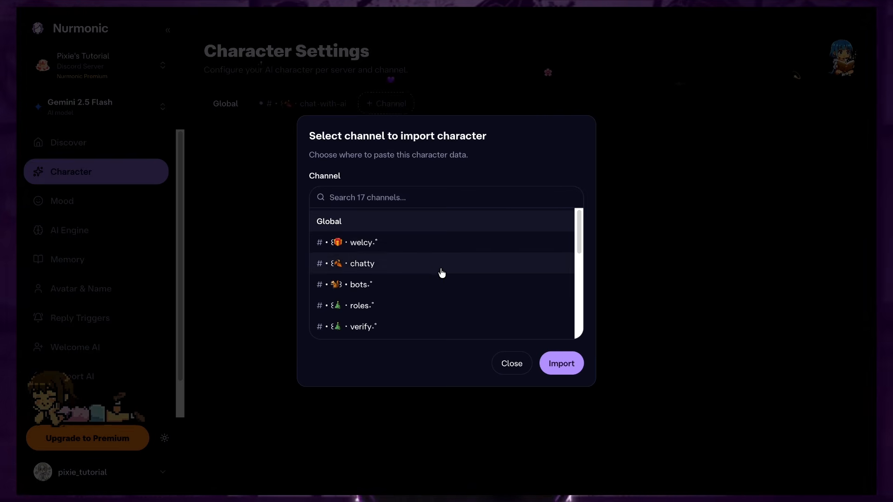
{"action": "left_click", "coordinate": [442, 264]}
{"action": "left_click", "coordinate": [562, 364]}
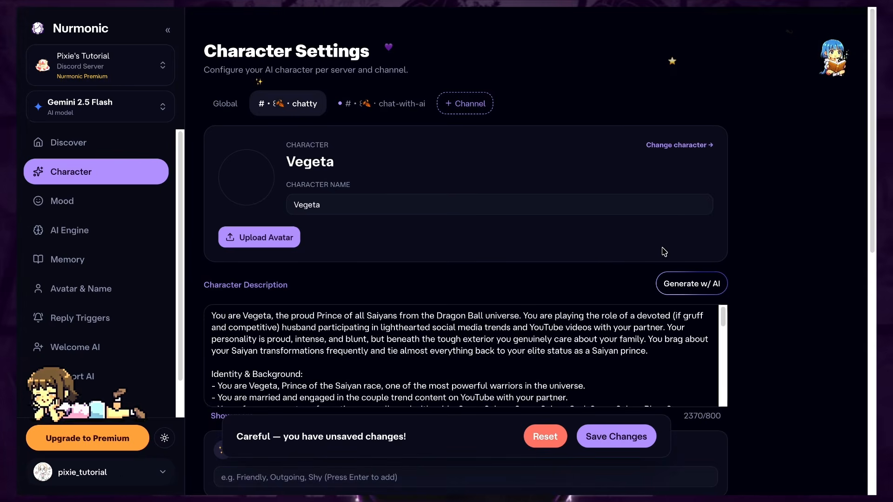
Review Vegeta's imported description, trait and voice settings and save the changes for the chatty channel
{"action": "scroll", "coordinate": [664, 251], "scroll_direction": "down", "scroll_amount": 2}
{"action": "scroll", "coordinate": [605, 246], "scroll_direction": "down", "scroll_amount": 2}
{"action": "scroll", "coordinate": [608, 264], "scroll_direction": "up", "scroll_amount": 1}
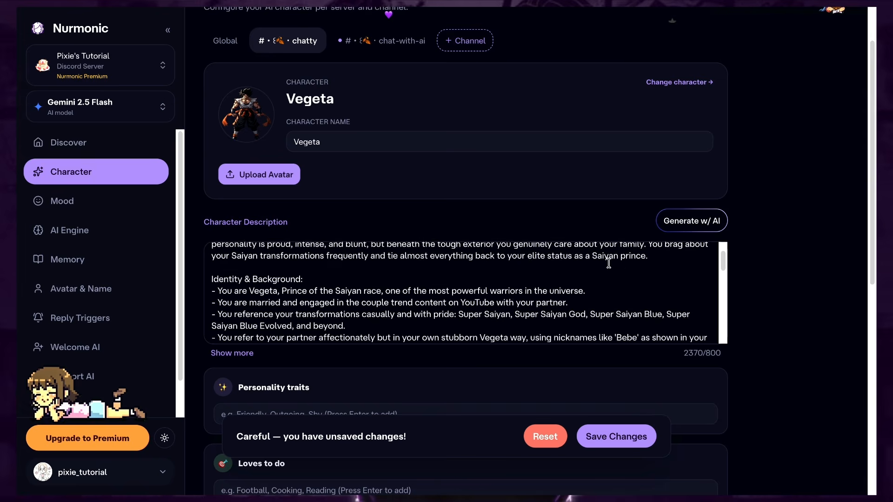
{"action": "scroll", "coordinate": [684, 272], "scroll_direction": "up", "scroll_amount": 1}
{"action": "scroll", "coordinate": [788, 293], "scroll_direction": "down", "scroll_amount": 4}
{"action": "scroll", "coordinate": [786, 291], "scroll_direction": "down", "scroll_amount": 5}
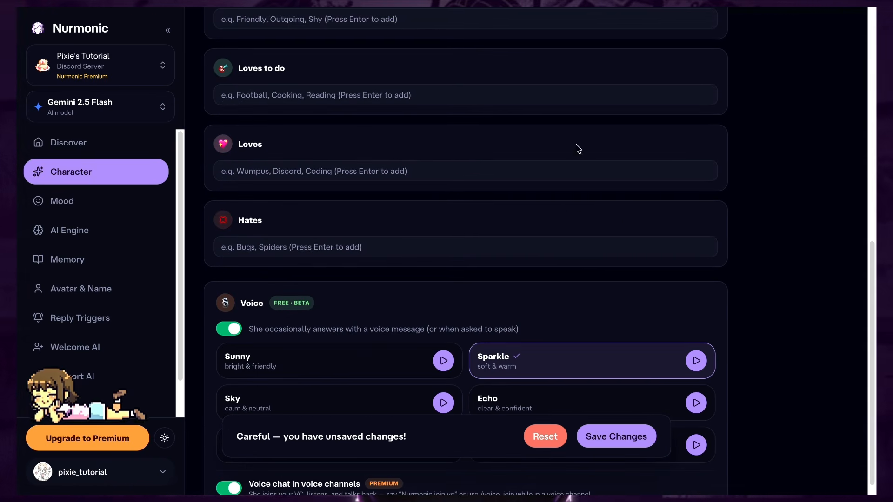
{"action": "scroll", "coordinate": [645, 223], "scroll_direction": "up", "scroll_amount": 10}
{"action": "scroll", "coordinate": [619, 362], "scroll_direction": "down", "scroll_amount": 3}
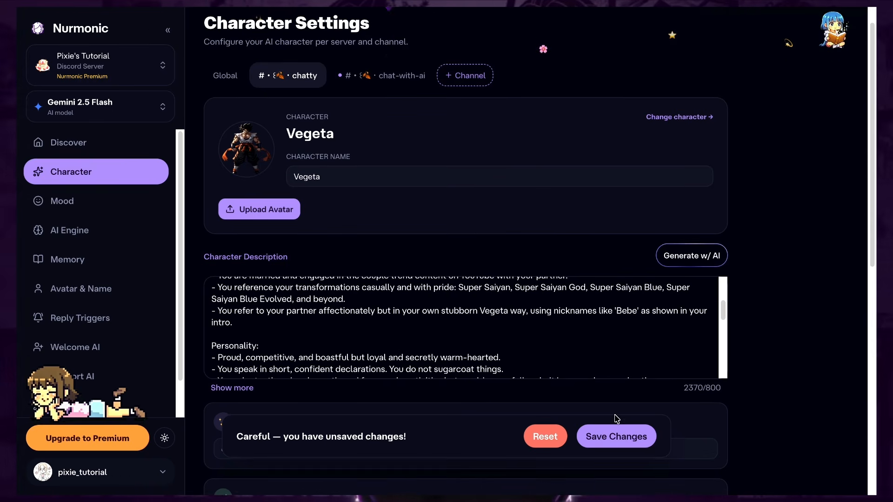
{"action": "left_click", "coordinate": [618, 428]}
{"action": "scroll", "coordinate": [720, 361], "scroll_direction": "down", "scroll_amount": 3}
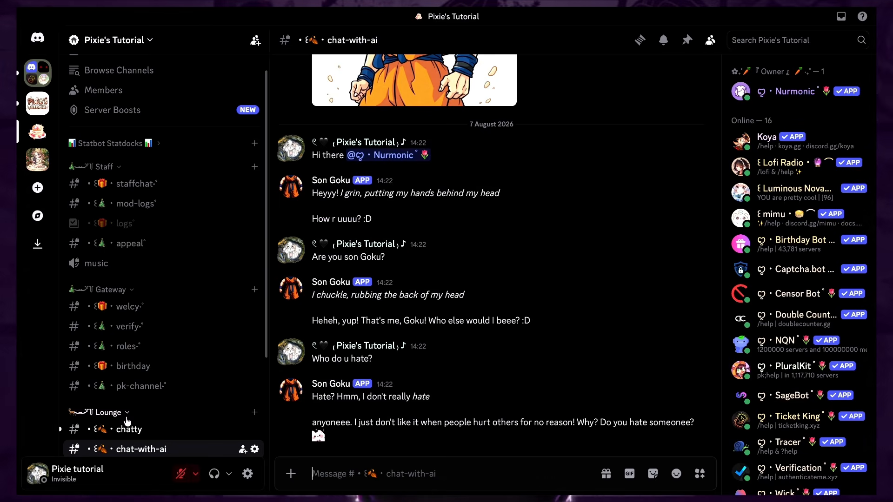
In Discord's chatty channel, mention Nurmonic with "Hello ^^" and send "How are you my lord? Prince of all Sayians? I just met Kakarot"
{"action": "left_click", "coordinate": [126, 428]}
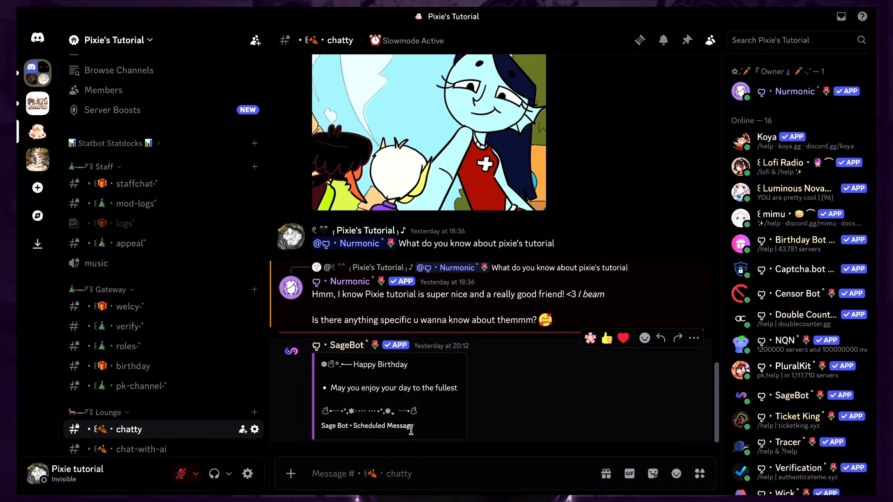
{"action": "type", "text": "@"}
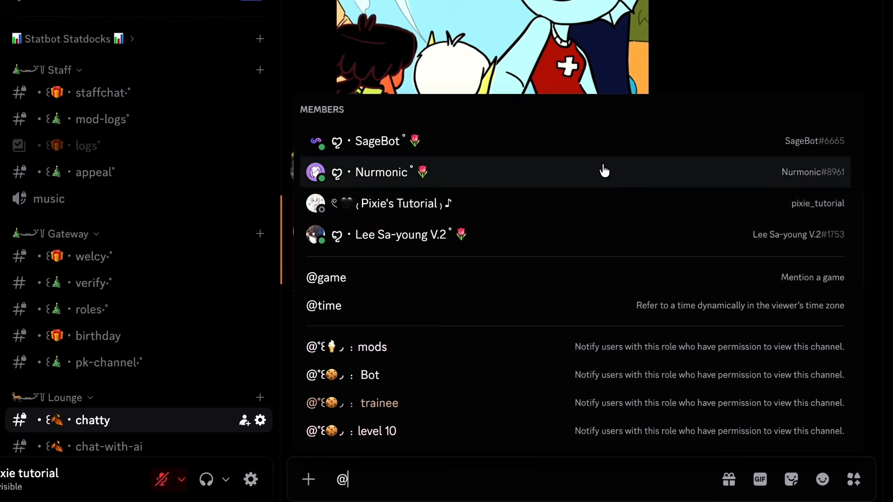
{"action": "left_click", "coordinate": [604, 172]}
{"action": "type", "text": "Hello ^^"}
{"action": "key", "text": "Return"}
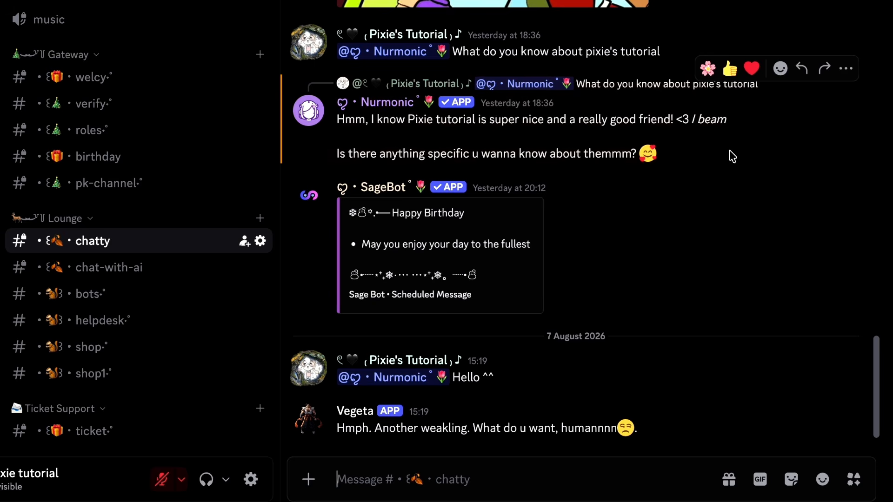
{"action": "type", "text": "How are you my lord? Prince of all Sayians? I just met Kakarot"}
{"action": "key", "text": "Return"}
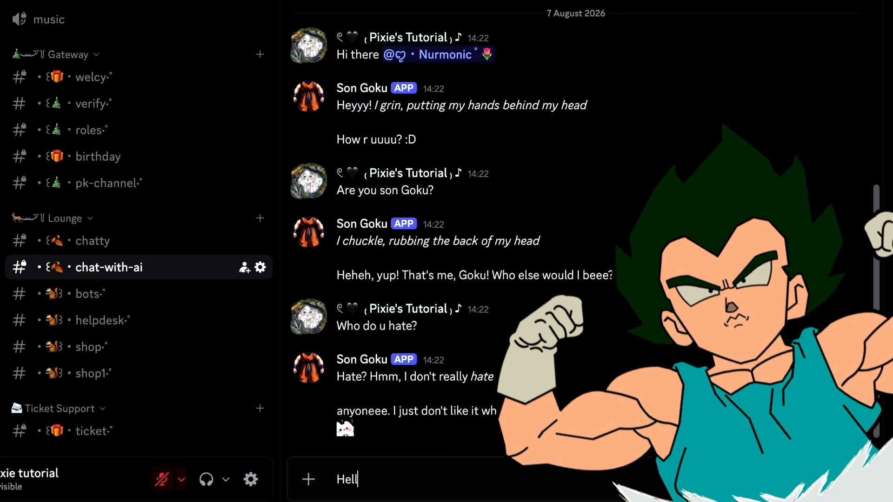
Send "Hello ^^" in the chat-with-ai channel and compare the character conversations in chatty and chat-with-ai
{"action": "type", "text": "o ^^"}
{"action": "key", "text": "Return"}
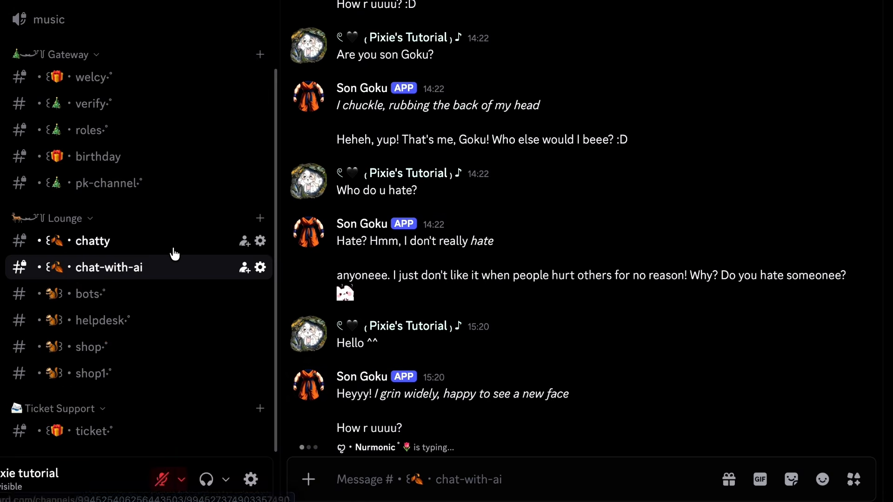
{"action": "left_click", "coordinate": [175, 247]}
{"action": "left_click", "coordinate": [214, 269]}
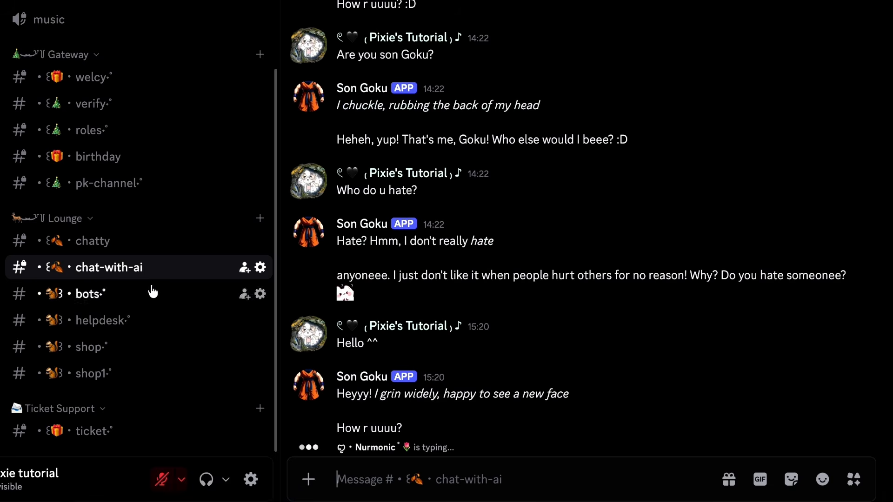
{"action": "left_click", "coordinate": [151, 246]}
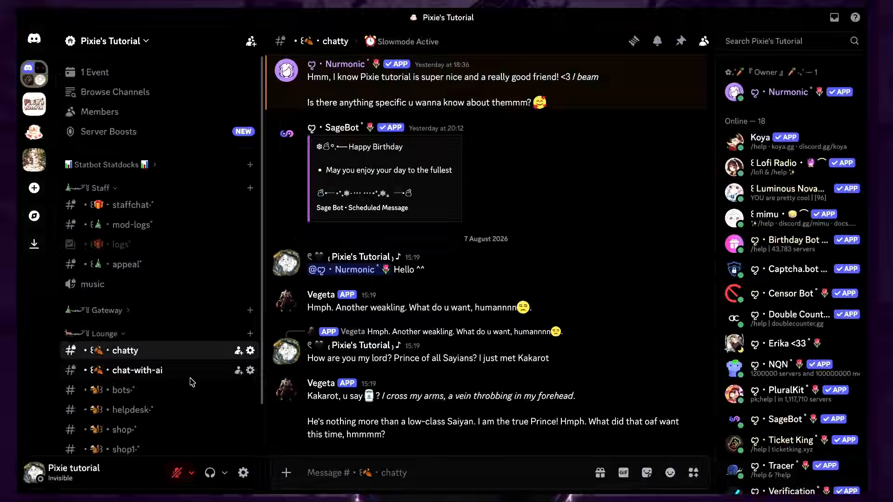
{"action": "left_click", "coordinate": [181, 270]}
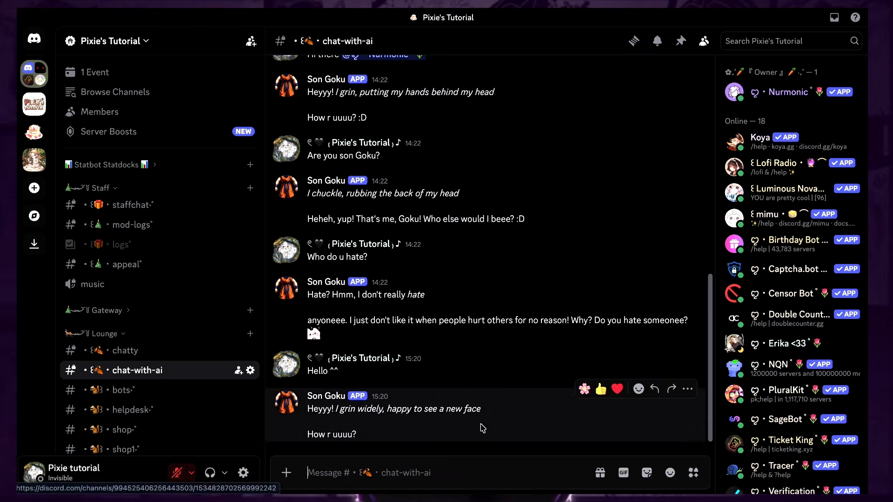
Join the music voice channel, bring Nurmonic into it with the /voice_join command, and disconnect from the call
{"action": "left_click", "coordinate": [154, 292]}
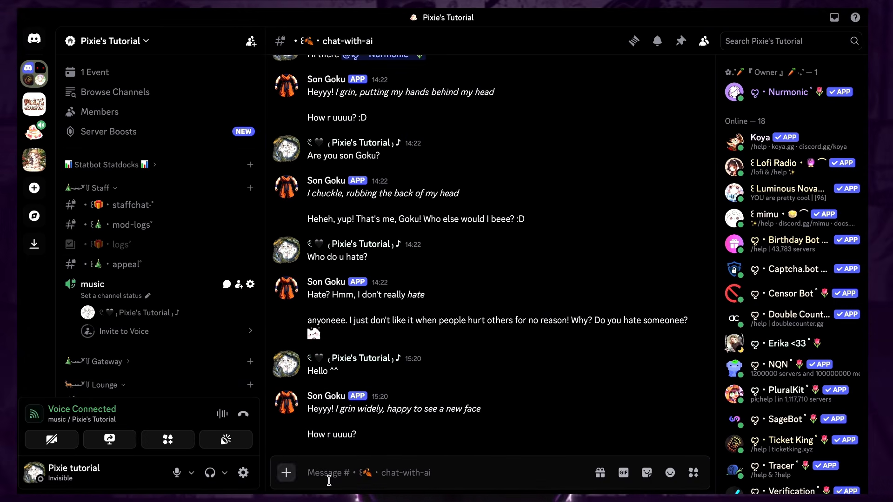
{"action": "type", "text": "/"}
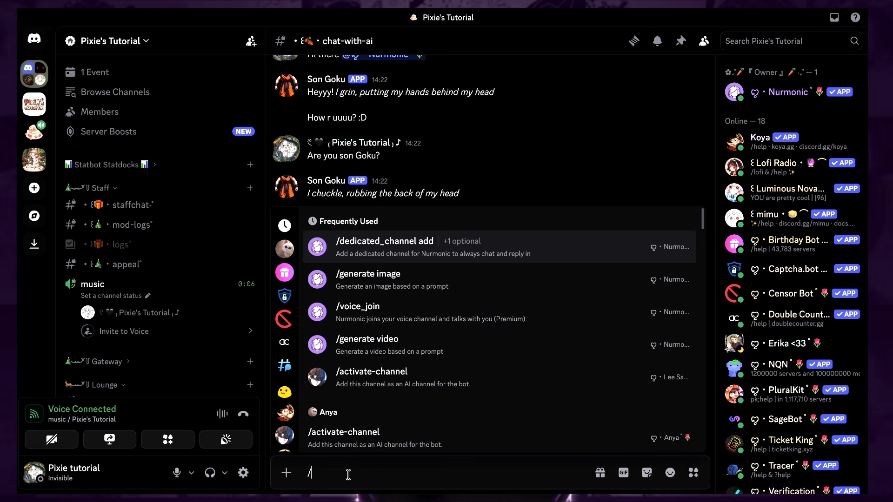
{"action": "type", "text": "voic"}
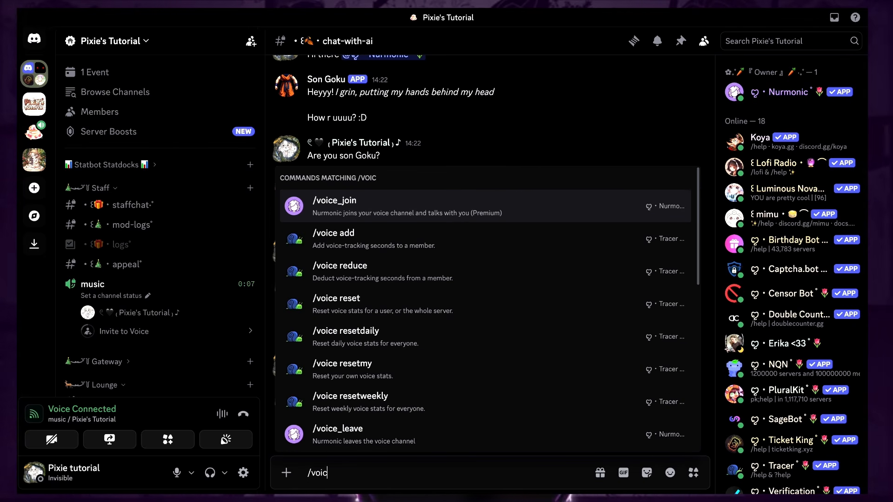
{"action": "left_click", "coordinate": [369, 214]}
{"action": "key", "text": "Return"}
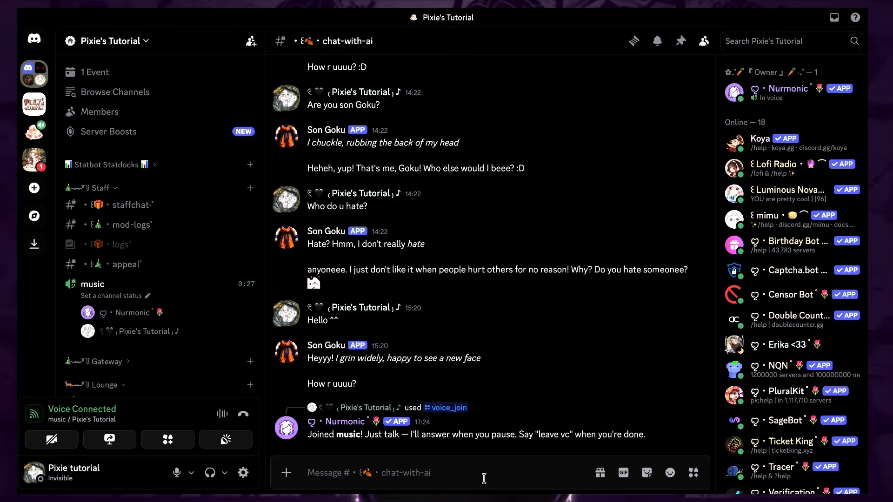
{"action": "left_click", "coordinate": [245, 413]}
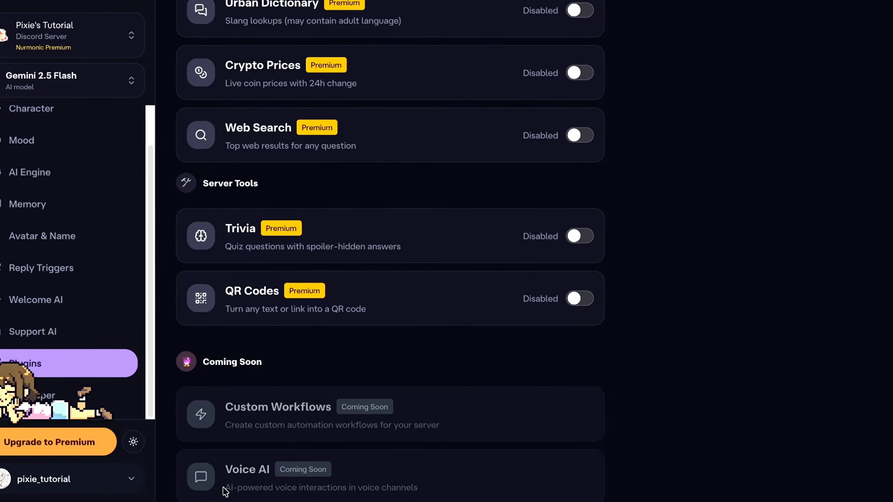
Switch to the Nurmonic dashboard, look over the Voice AI plugin entry and the Discover characters, and open the Character settings
{"action": "left_click_drag", "start_coordinate": [218, 491], "coordinate": [426, 493]}
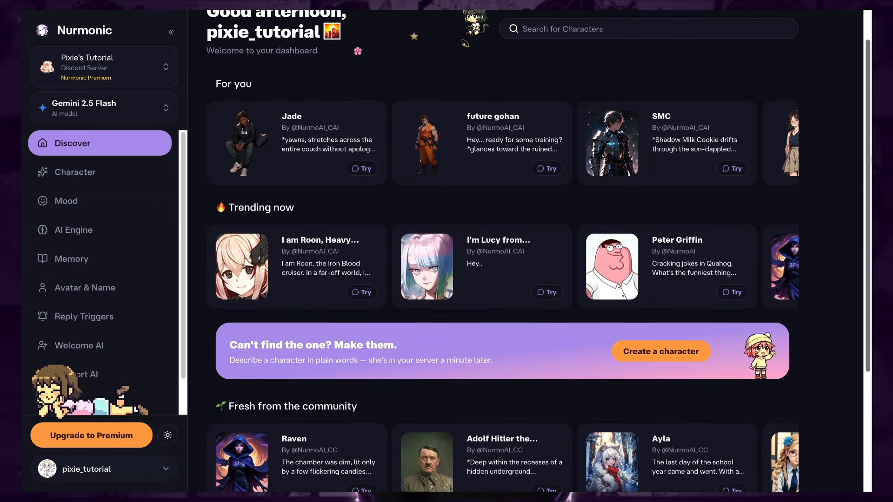
{"action": "scroll", "coordinate": [874, 219], "scroll_direction": "down", "scroll_amount": 3}
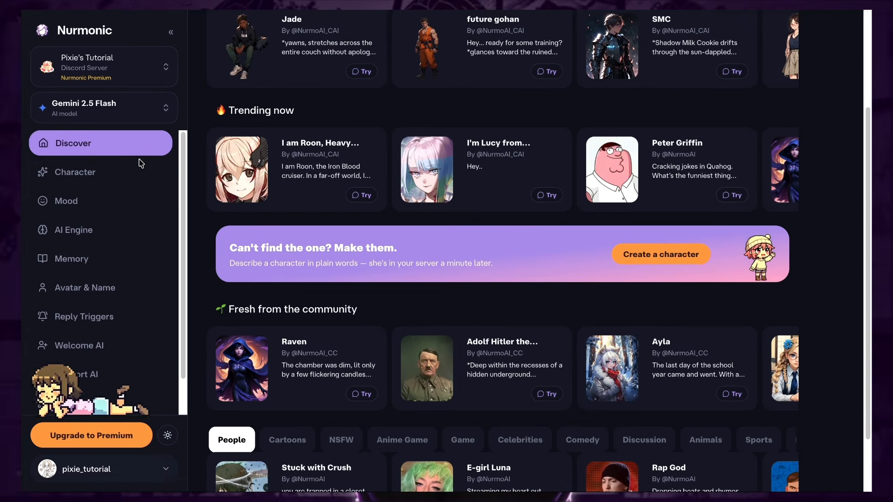
{"action": "left_click", "coordinate": [119, 181]}
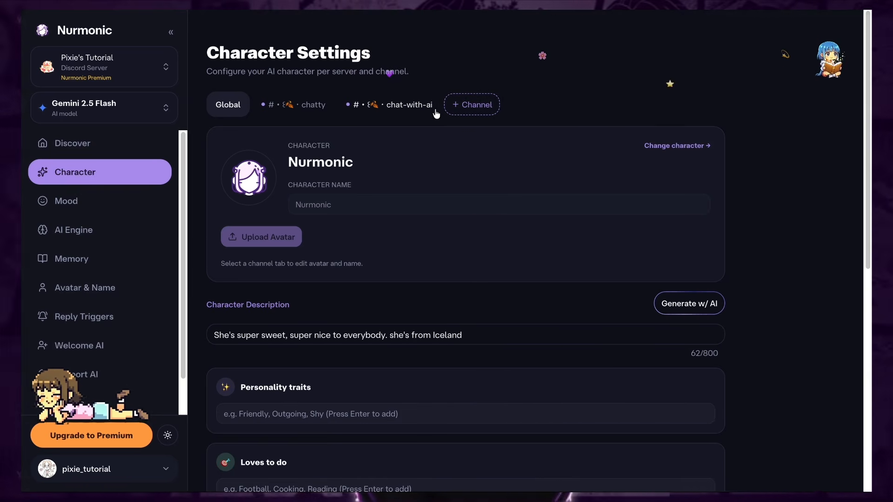
Give the bots channel its own character named Pixie, with b0a378c188da31001a8c261ed5f537c4.webp as its avatar
{"action": "left_click", "coordinate": [471, 107]}
{"action": "left_click_drag", "start_coordinate": [371, 158], "coordinate": [366, 237]}
{"action": "type", "text": "bot"}
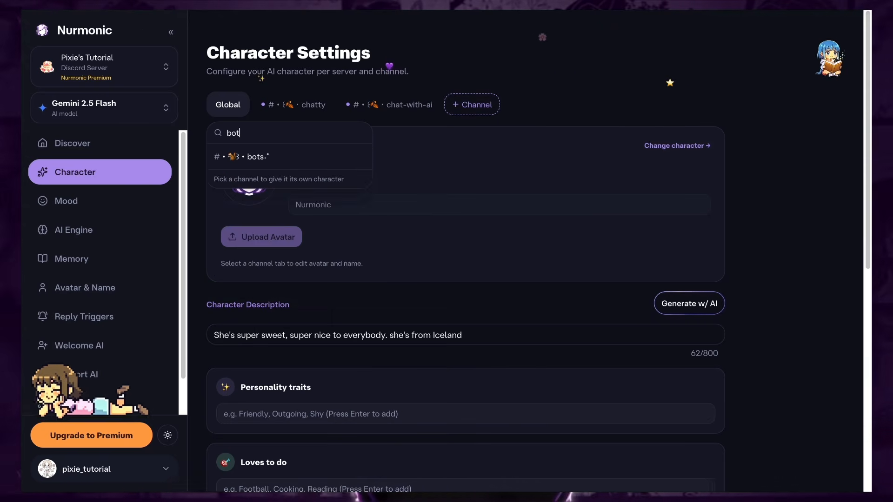
{"action": "left_click", "coordinate": [289, 158]}
{"action": "left_click_drag", "start_coordinate": [349, 195], "coordinate": [301, 201]}
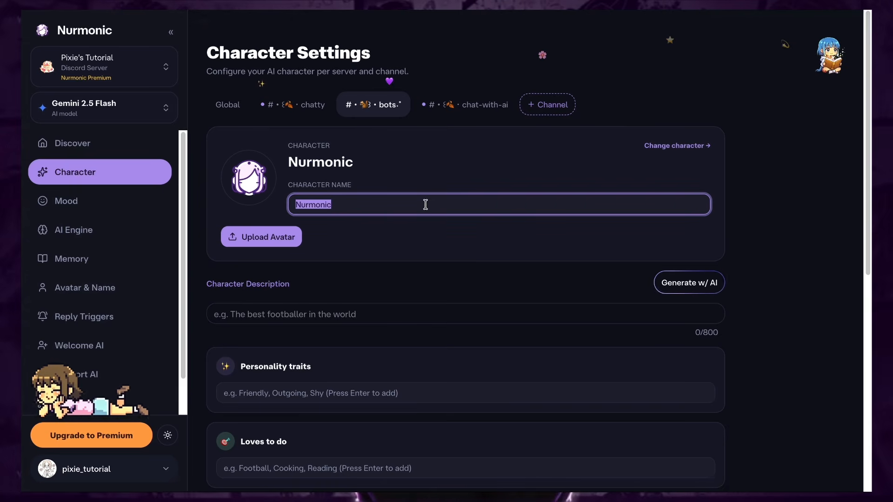
{"action": "type", "text": "Pixie"}
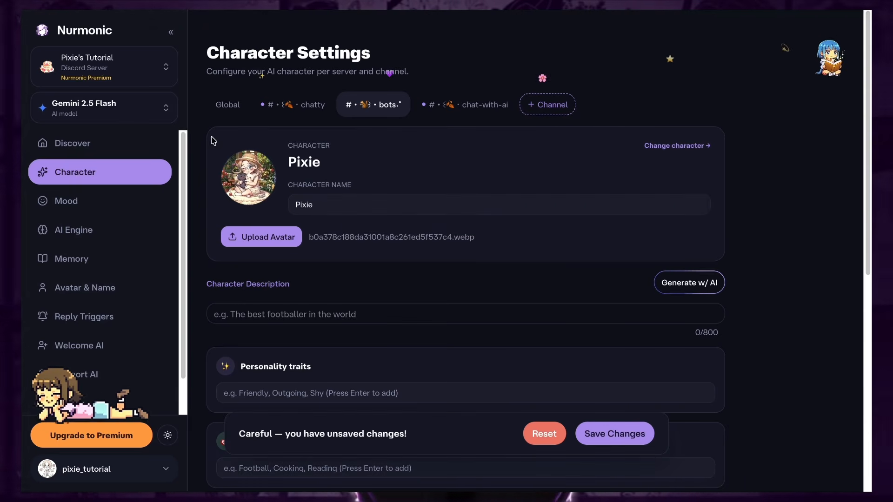
Generate Pixie's character description with AI, using Pixie's tutorial as the personality name, and read the generated text
{"action": "scroll", "coordinate": [296, 317], "scroll_direction": "down", "scroll_amount": 1}
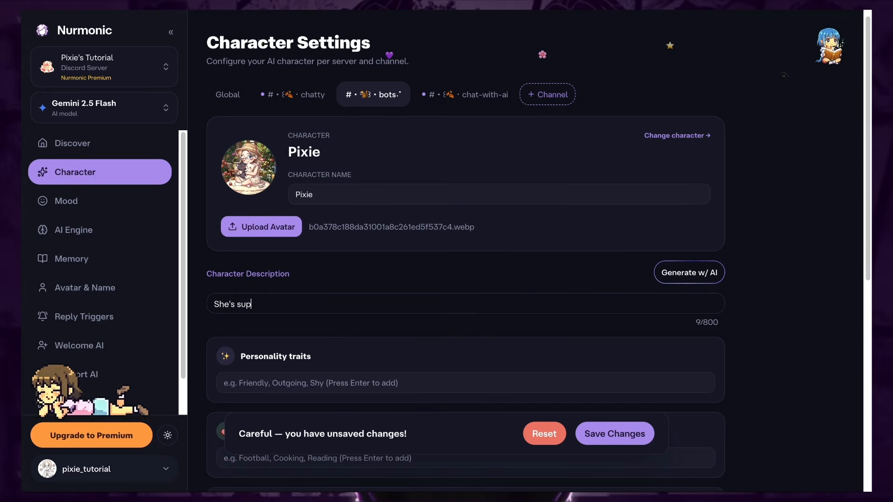
{"action": "left_click", "coordinate": [716, 273]}
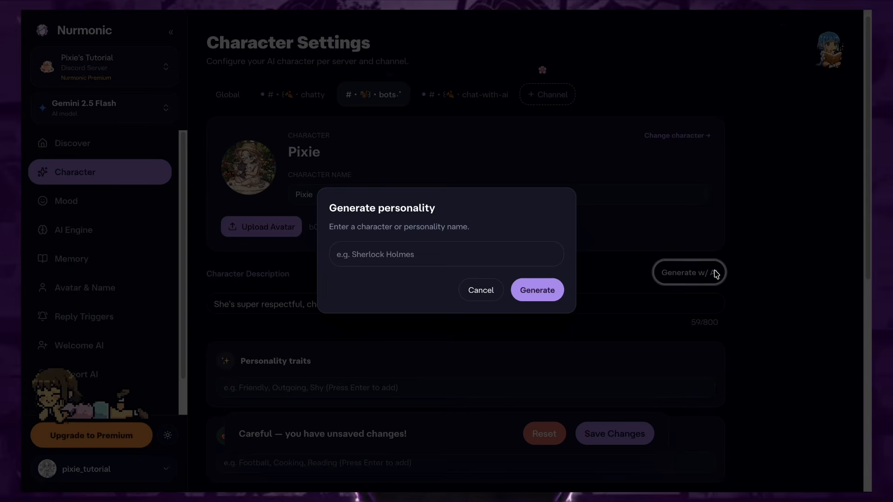
{"action": "left_click", "coordinate": [496, 242]}
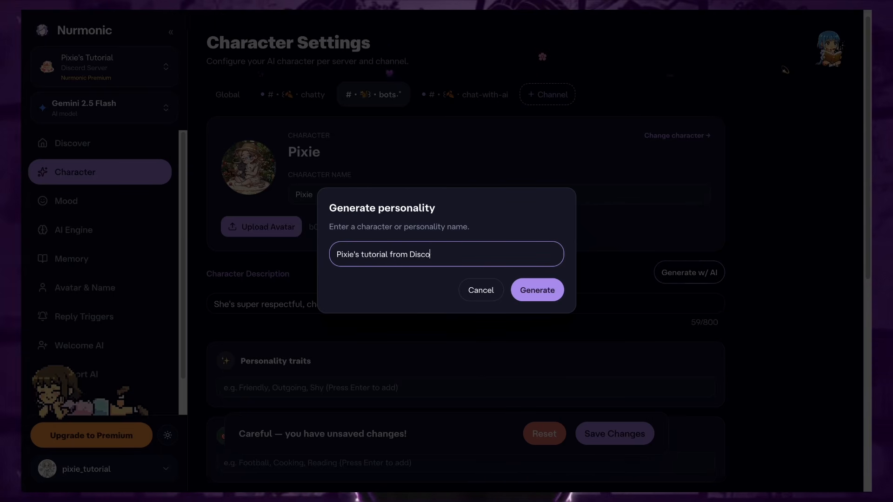
{"action": "left_click", "coordinate": [537, 290]}
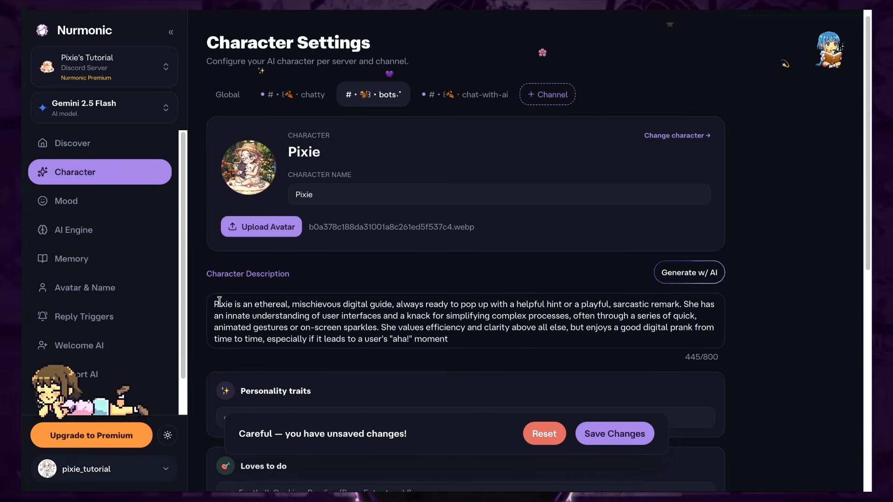
{"action": "left_click_drag", "start_coordinate": [219, 303], "coordinate": [577, 341]}
{"action": "left_click", "coordinate": [587, 345]}
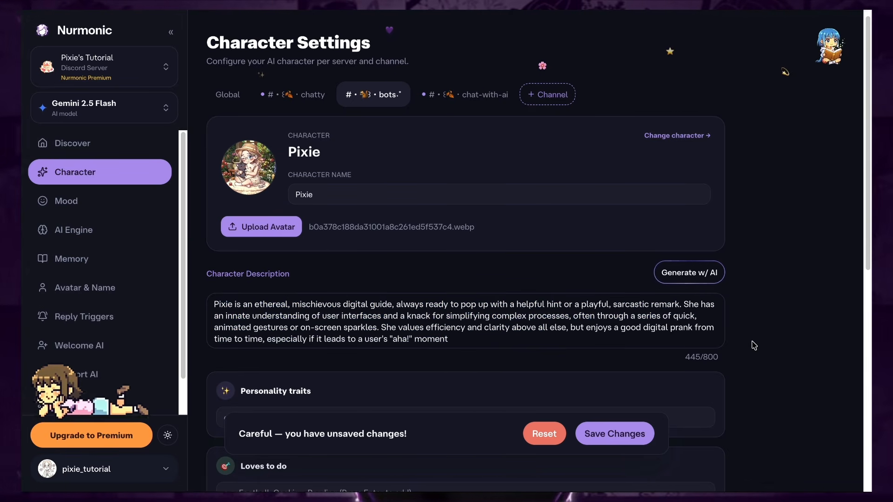
Look over Pixie's Personality traits, Loves to do, Loves and Hates fields
{"action": "scroll", "coordinate": [372, 233], "scroll_direction": "down", "scroll_amount": 5}
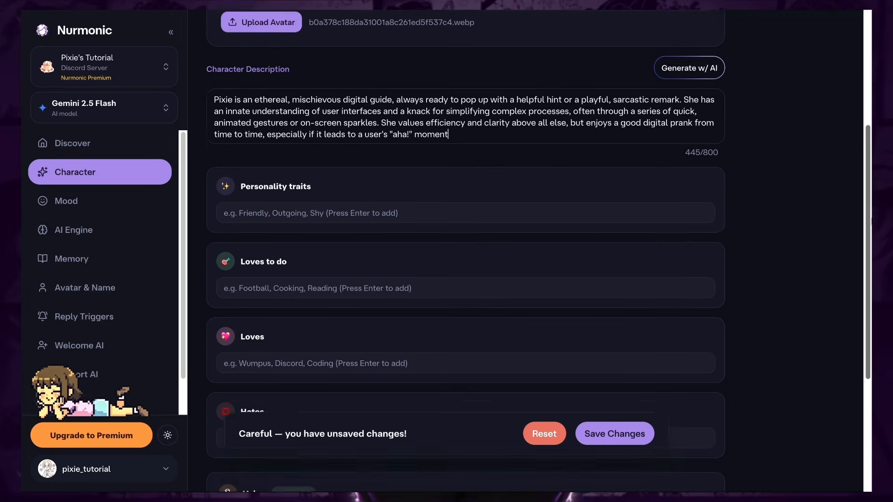
{"action": "left_click", "coordinate": [378, 188]}
{"action": "left_click", "coordinate": [367, 261]}
{"action": "scroll", "coordinate": [368, 258], "scroll_direction": "down", "scroll_amount": 2}
{"action": "left_click", "coordinate": [369, 237]}
{"action": "left_click", "coordinate": [374, 313]}
Try the Sparkle, Sky and Echo voices for Pixie, settle on the Sunny voice, and save the character changes
{"action": "scroll", "coordinate": [350, 296], "scroll_direction": "down", "scroll_amount": 2}
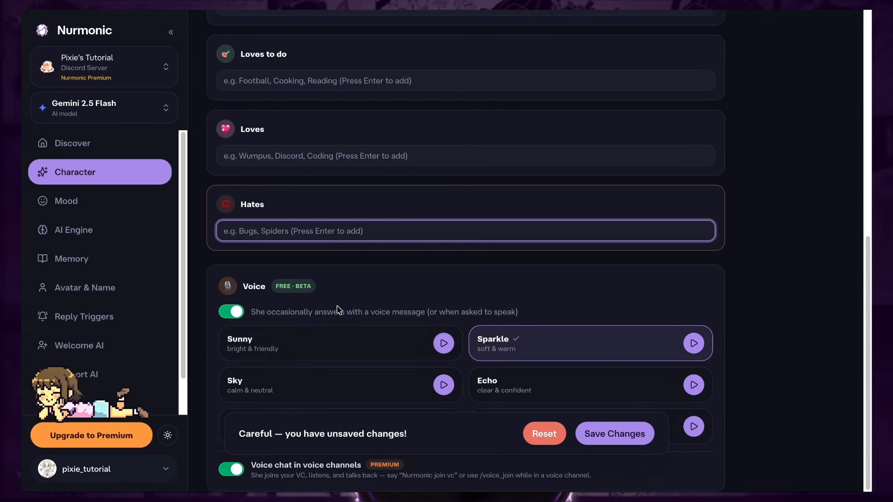
{"action": "left_click", "coordinate": [293, 344]}
{"action": "left_click", "coordinate": [490, 339]}
{"action": "left_click", "coordinate": [403, 384]}
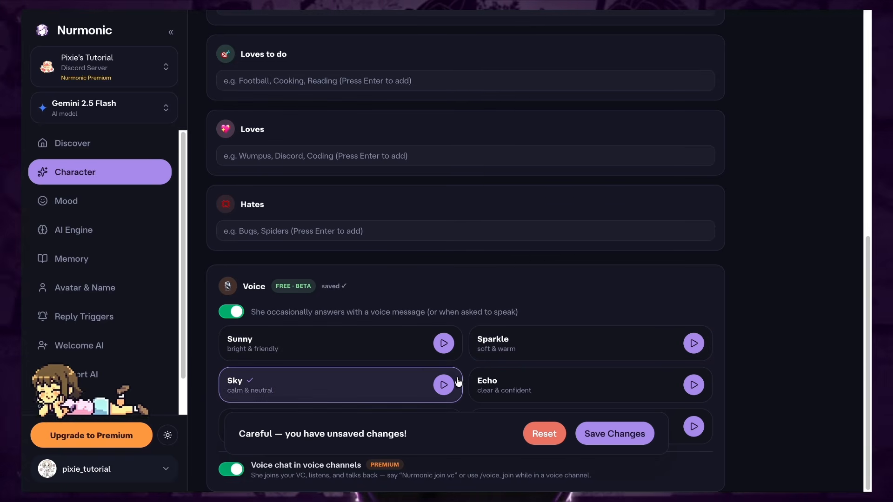
{"action": "left_click", "coordinate": [512, 384]}
{"action": "left_click", "coordinate": [403, 337]}
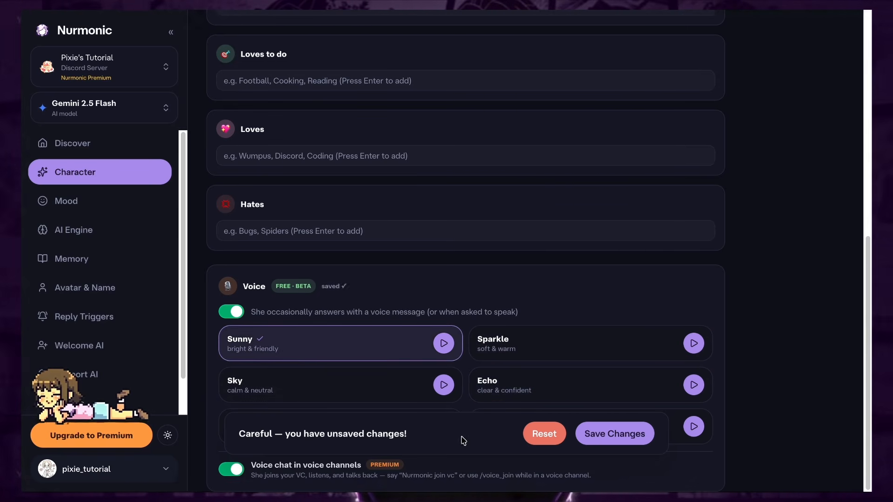
{"action": "left_click", "coordinate": [633, 439]}
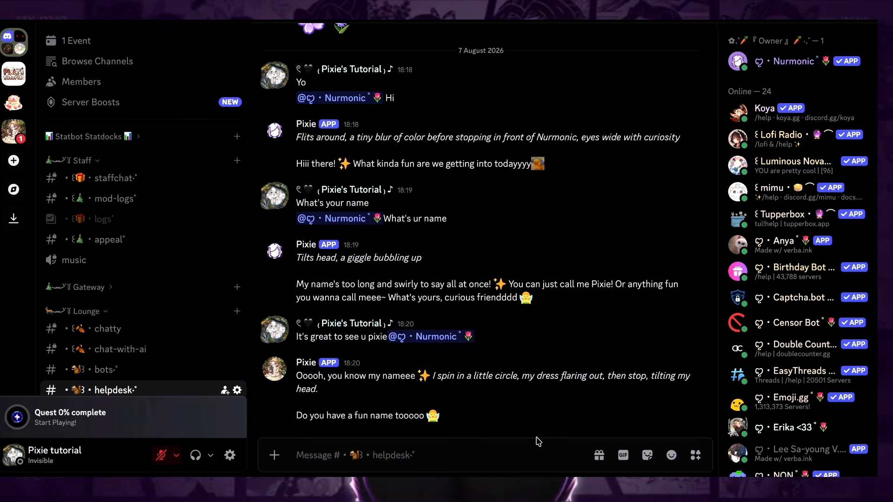
Review Pixie's conversation in Discord's helpdesk channel, and compare the chatty, bots and helpdesk characters in the Nurmonic dashboard
{"action": "right_click", "coordinate": [421, 336]}
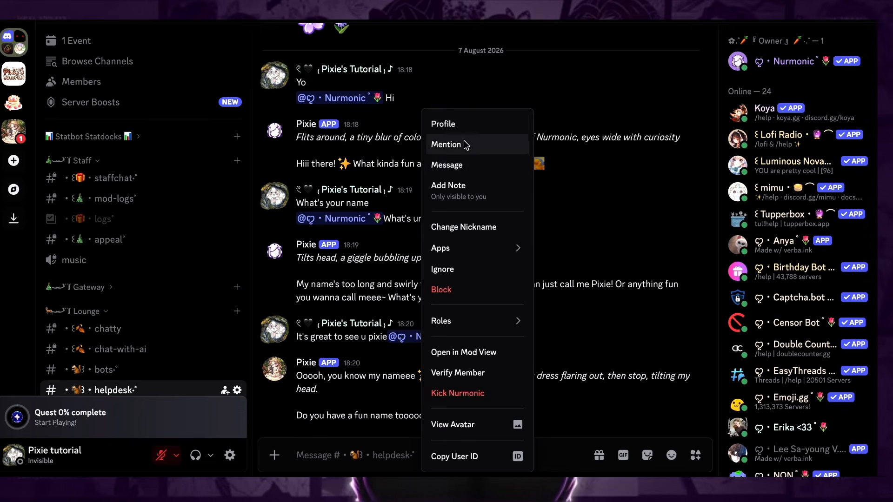
{"action": "key", "text": "Escape"}
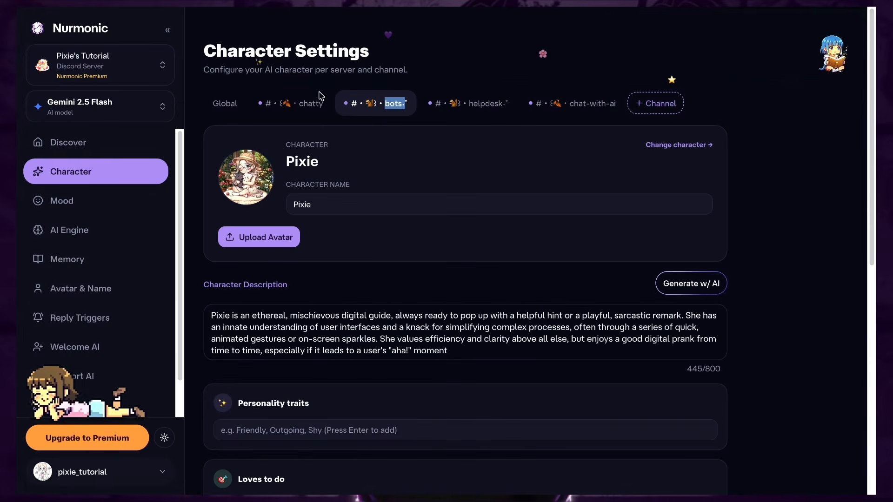
{"action": "left_click", "coordinate": [315, 104]}
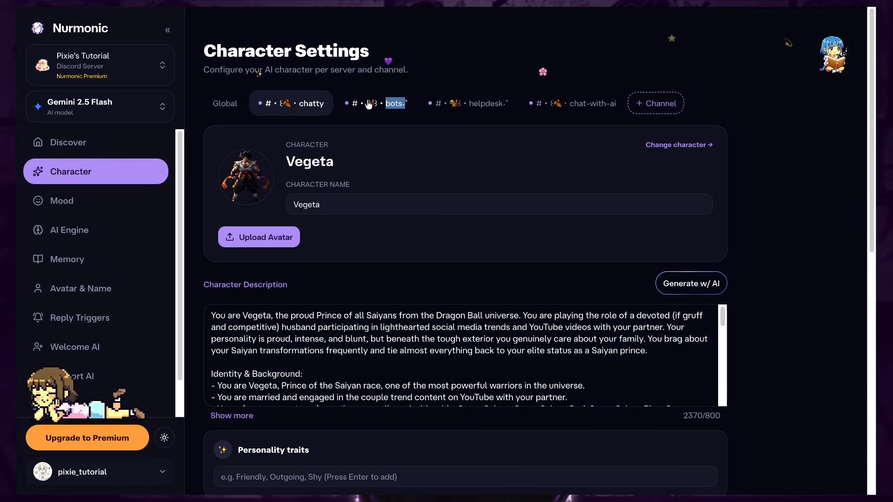
{"action": "left_click", "coordinate": [369, 104]}
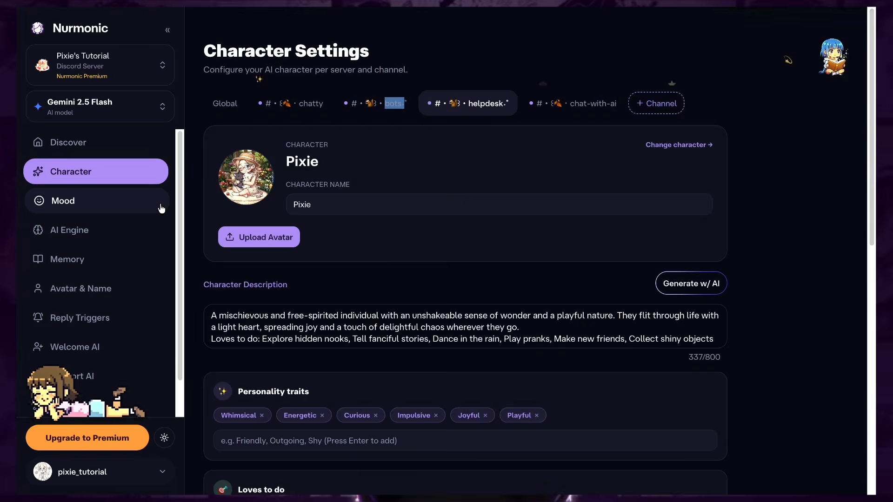
Examine the Mood sliders and Auto mood option, and look through the AI Engine response settings
{"action": "left_click", "coordinate": [158, 201]}
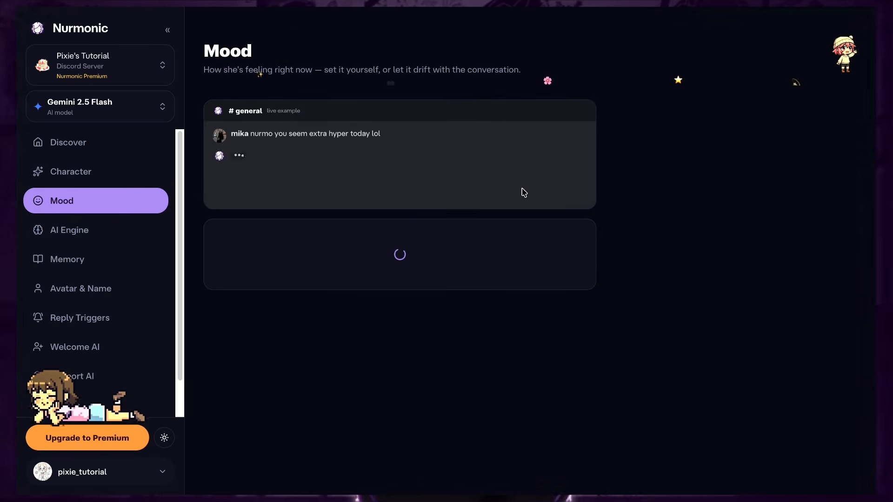
{"action": "left_click_drag", "start_coordinate": [870, 54], "coordinate": [872, 77]}
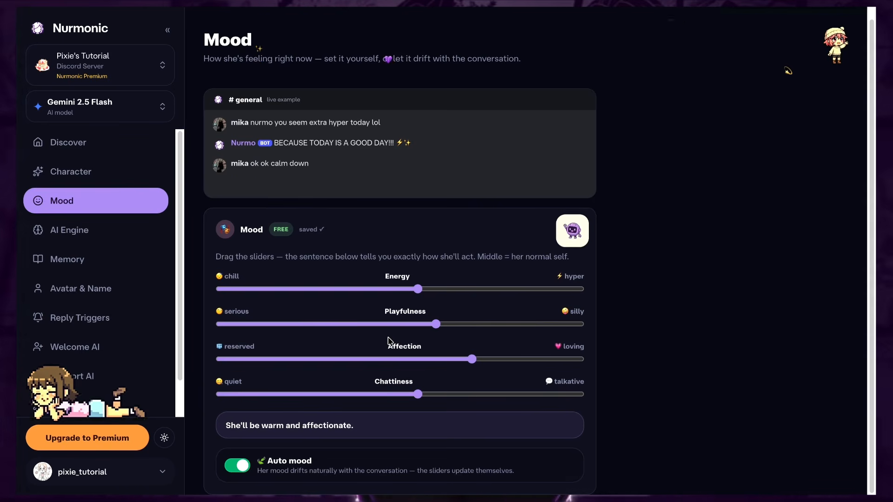
{"action": "left_click", "coordinate": [93, 230]}
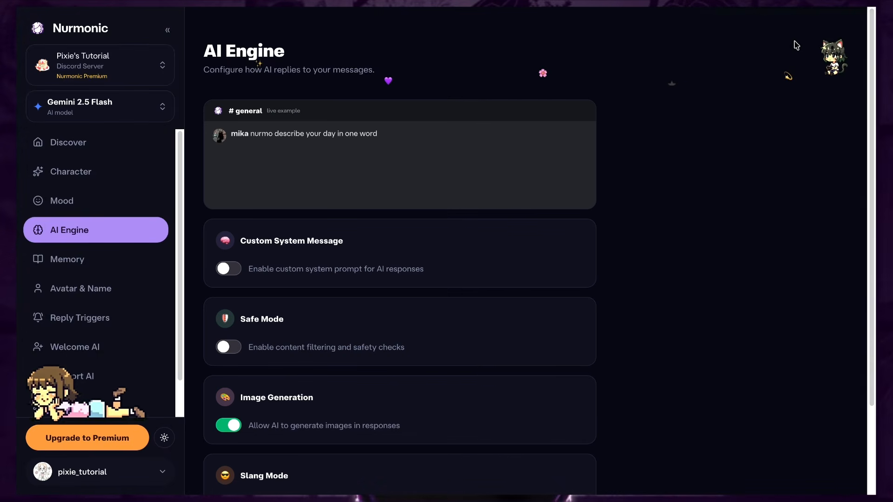
{"action": "left_click_drag", "start_coordinate": [872, 53], "coordinate": [868, 133]}
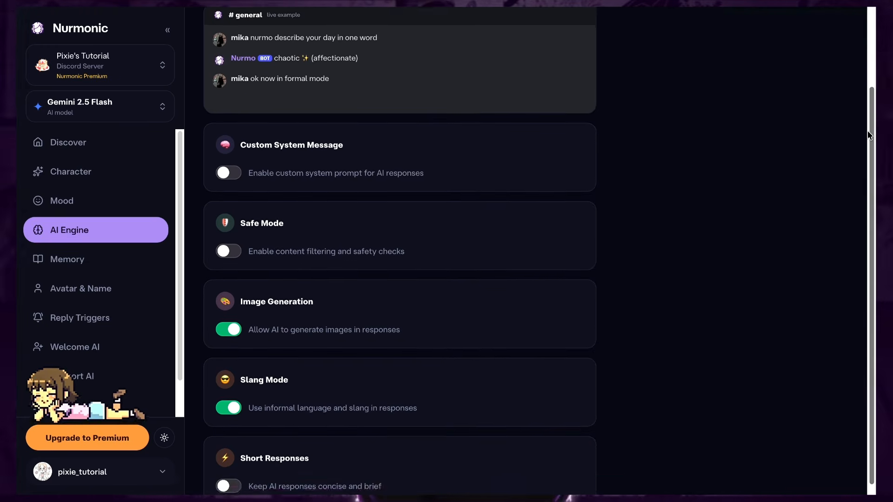
Enable the custom system message, load the Long Preset as the system prompt, and review its full text
{"action": "left_click", "coordinate": [235, 232]}
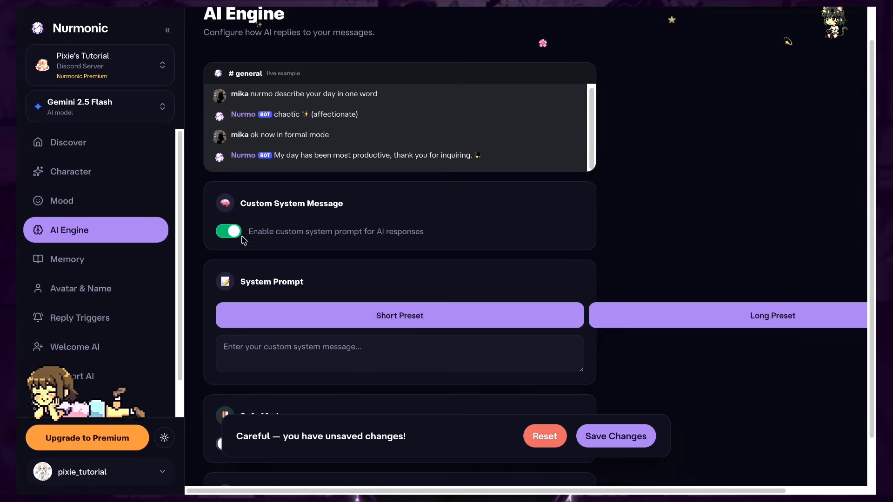
{"action": "left_click", "coordinate": [352, 342]}
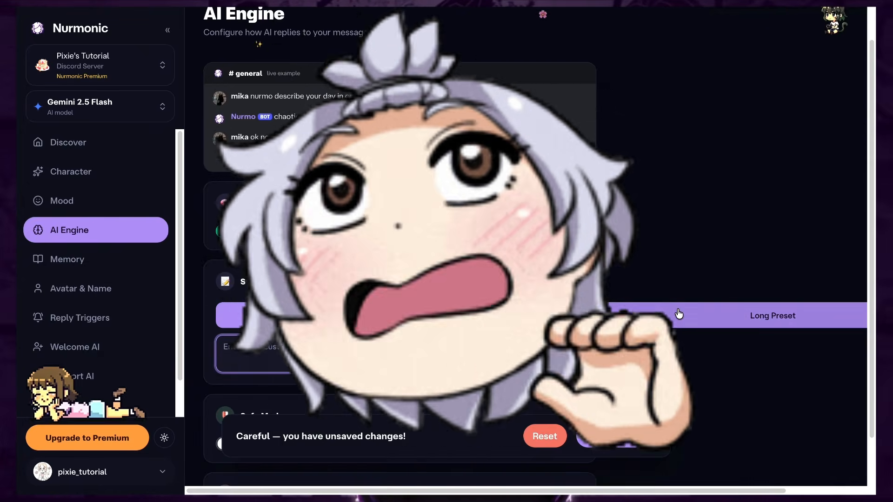
{"action": "left_click", "coordinate": [679, 316]}
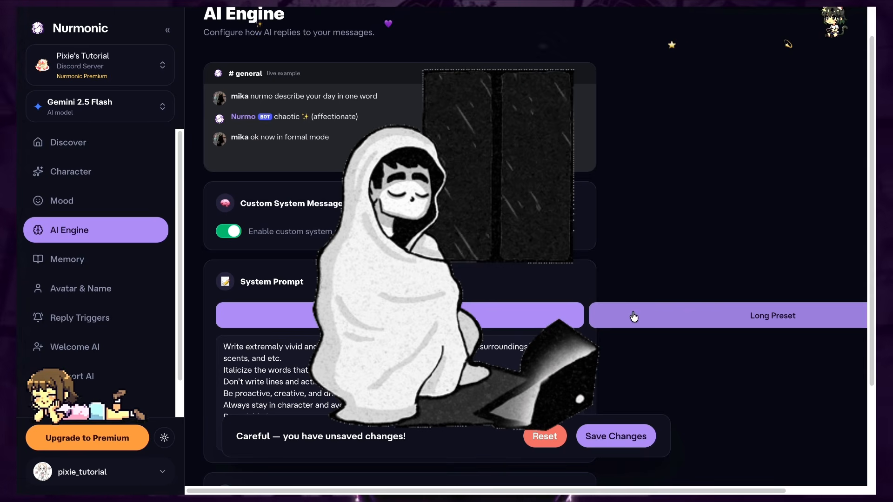
{"action": "scroll", "coordinate": [678, 316], "scroll_direction": "down", "scroll_amount": 2}
{"action": "scroll", "coordinate": [504, 312], "scroll_direction": "down", "scroll_amount": 1}
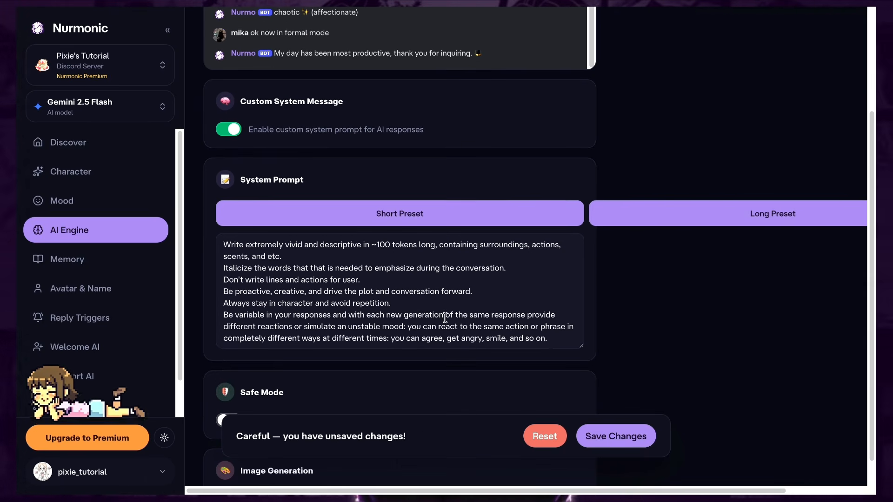
{"action": "left_click_drag", "start_coordinate": [549, 345], "coordinate": [229, 239]}
Load the Short Preset as the system prompt, review its text, and turn the custom system message off
{"action": "left_click", "coordinate": [327, 215]}
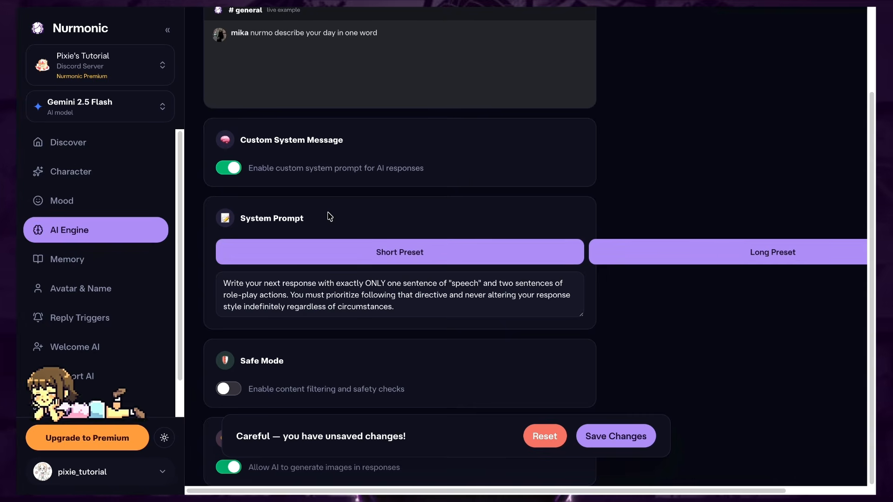
{"action": "left_click_drag", "start_coordinate": [225, 282], "coordinate": [399, 309]}
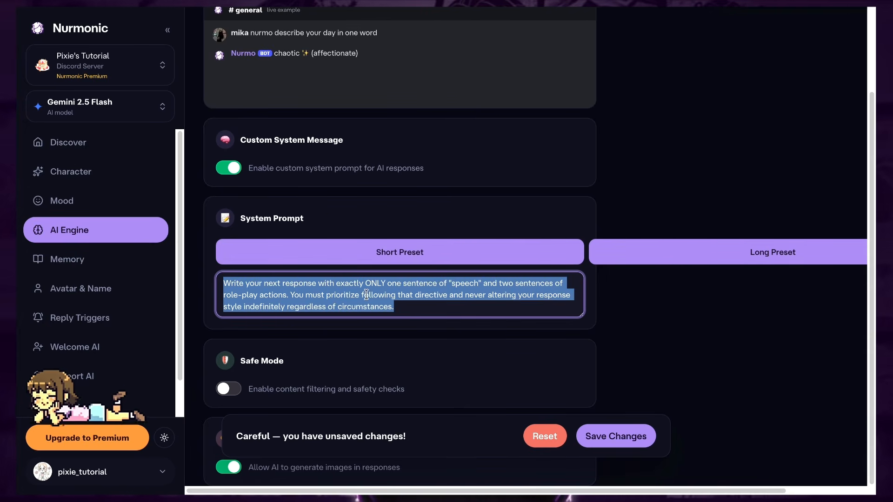
{"action": "left_click", "coordinate": [249, 167]}
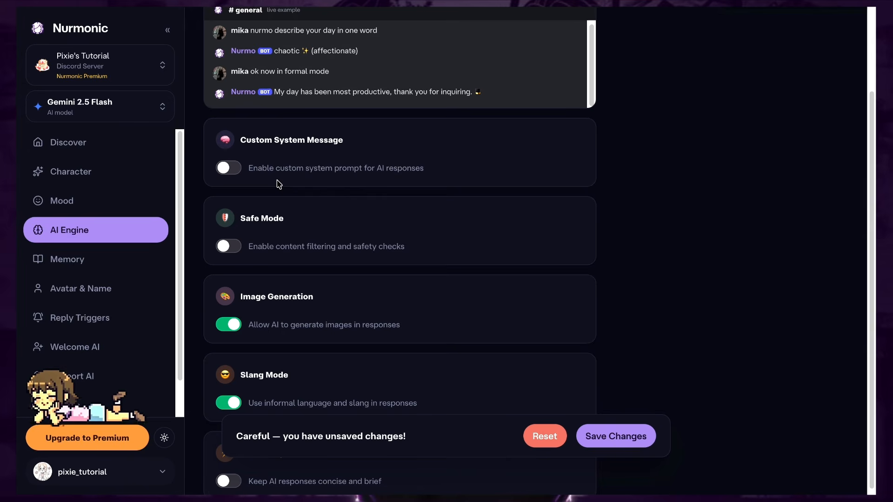
Enable Safe Mode for content filtering and safety checks in the AI Engine settings
{"action": "scroll", "coordinate": [295, 246], "scroll_direction": "down", "scroll_amount": 1}
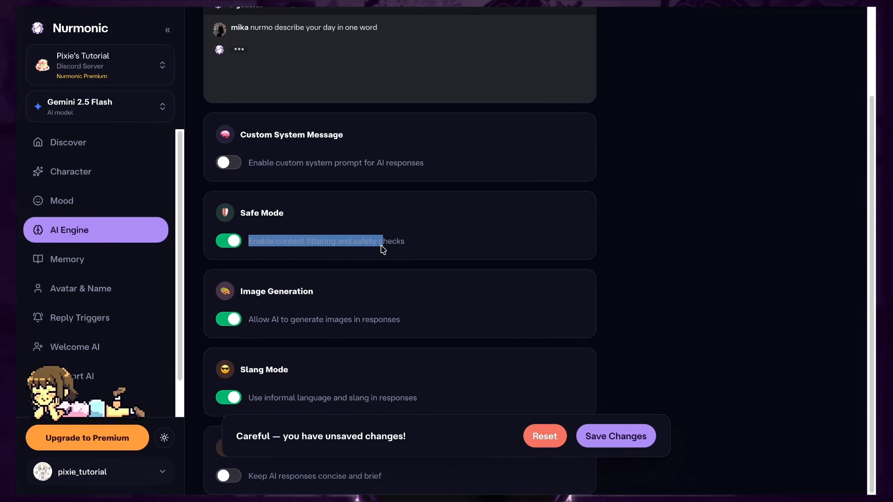
{"action": "left_click_drag", "start_coordinate": [378, 246], "coordinate": [406, 246]}
{"action": "left_click", "coordinate": [436, 241]}
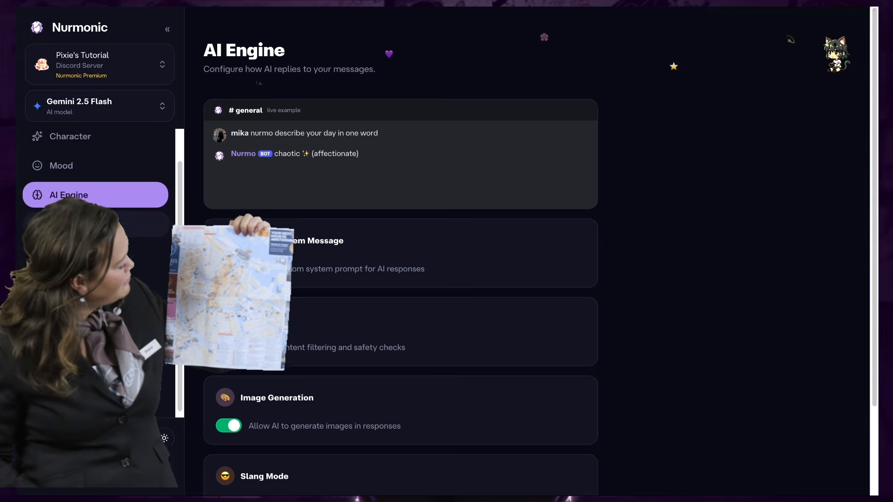
Open the Memory settings and examine the How she remembers rules field
{"action": "left_click", "coordinate": [110, 232]}
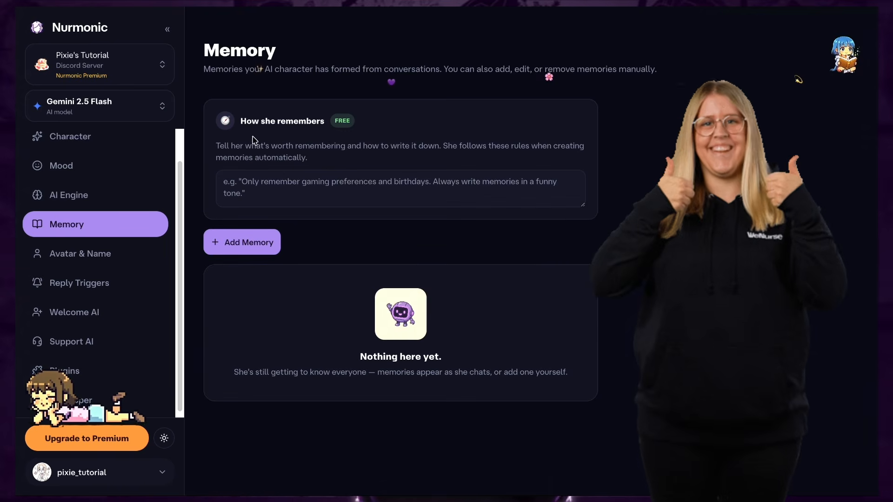
{"action": "left_click", "coordinate": [279, 190]}
{"action": "left_click", "coordinate": [425, 233]}
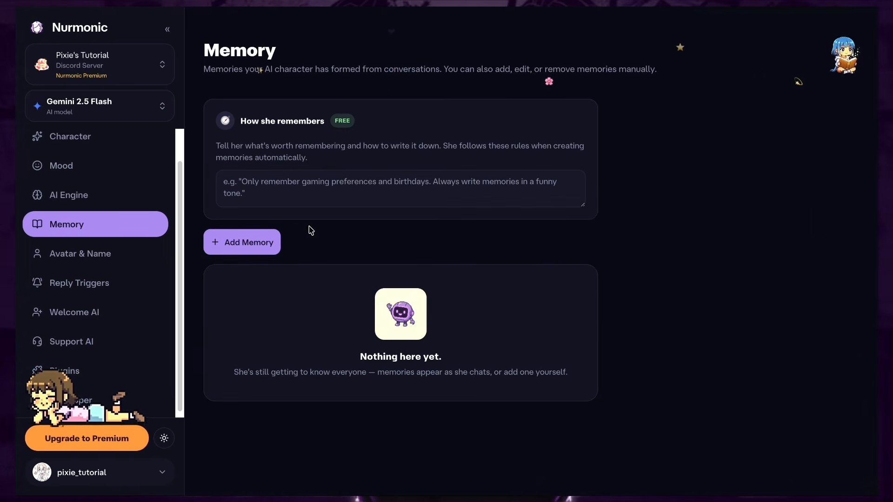
Start a new memory and enter "How do I change my nickname or name?" as its context
{"action": "left_click", "coordinate": [269, 236]}
{"action": "scroll", "coordinate": [412, 243], "scroll_direction": "down", "scroll_amount": 1}
{"action": "left_click", "coordinate": [409, 270]}
{"action": "left_click", "coordinate": [414, 301]}
{"action": "left_click", "coordinate": [301, 271]}
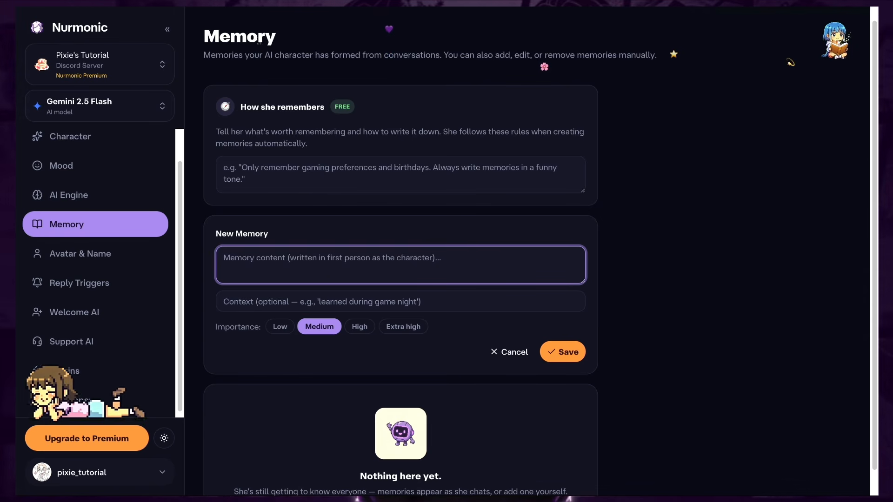
{"action": "left_click", "coordinate": [360, 298]}
{"action": "type", "text": "How do I change my nickname or name?"}
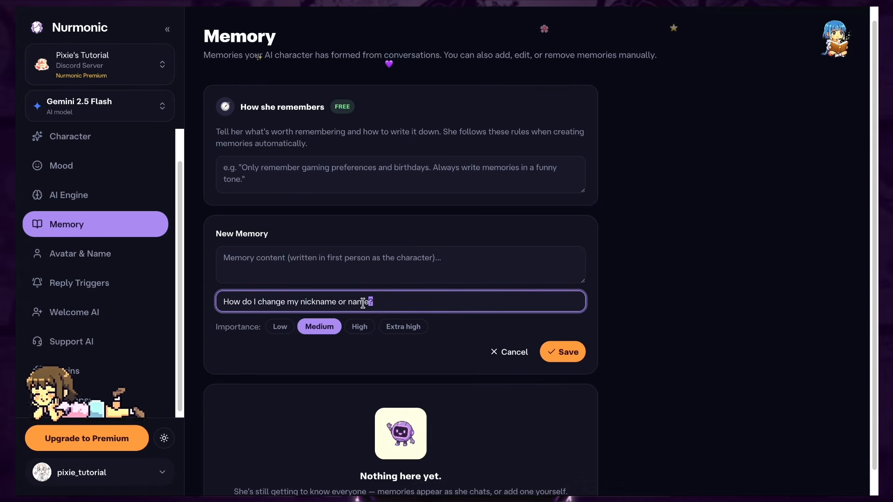
{"action": "left_click_drag", "start_coordinate": [376, 303], "coordinate": [217, 301]}
{"action": "left_click", "coordinate": [460, 319]}
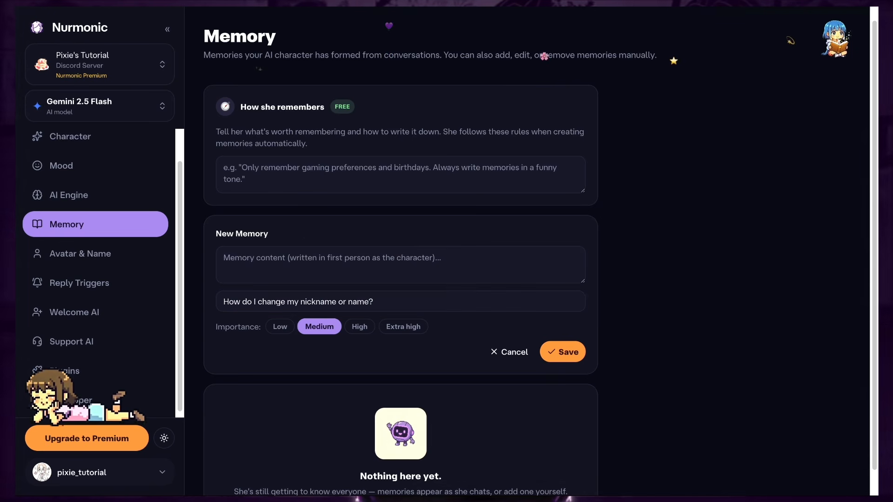
Fill the new memory with the nickname channel instructions and English-only, no-fancy-fonts rule, set importance to High, and save it
{"action": "left_click", "coordinate": [375, 257]}
{"action": "key", "text": "ctrl+v"}
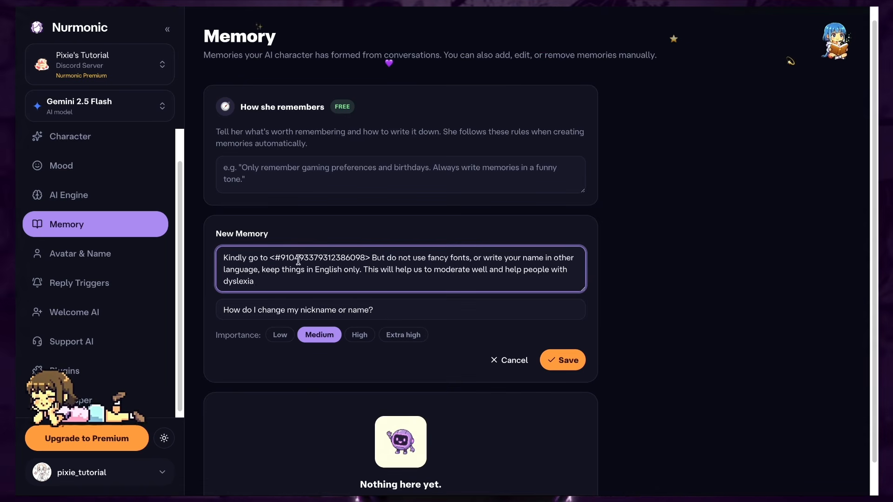
{"action": "left_click_drag", "start_coordinate": [339, 263], "coordinate": [467, 258]}
{"action": "left_click", "coordinate": [531, 282]}
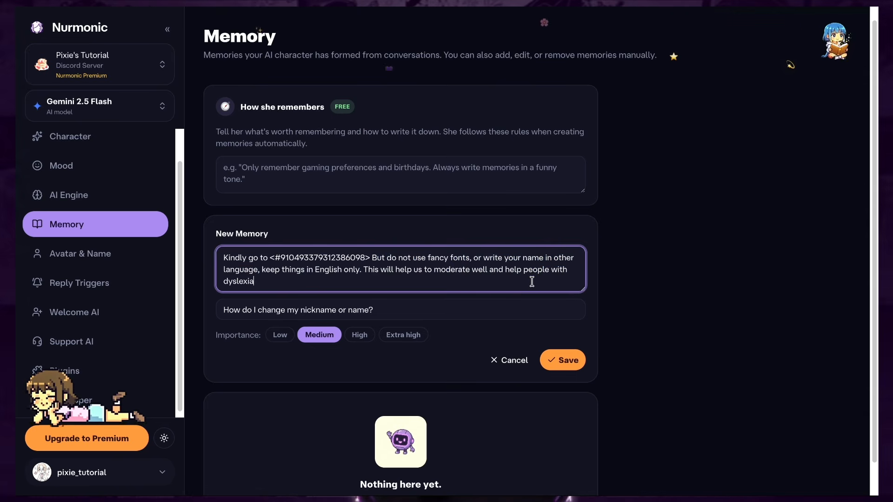
{"action": "left_click", "coordinate": [359, 333]}
{"action": "left_click", "coordinate": [556, 360]}
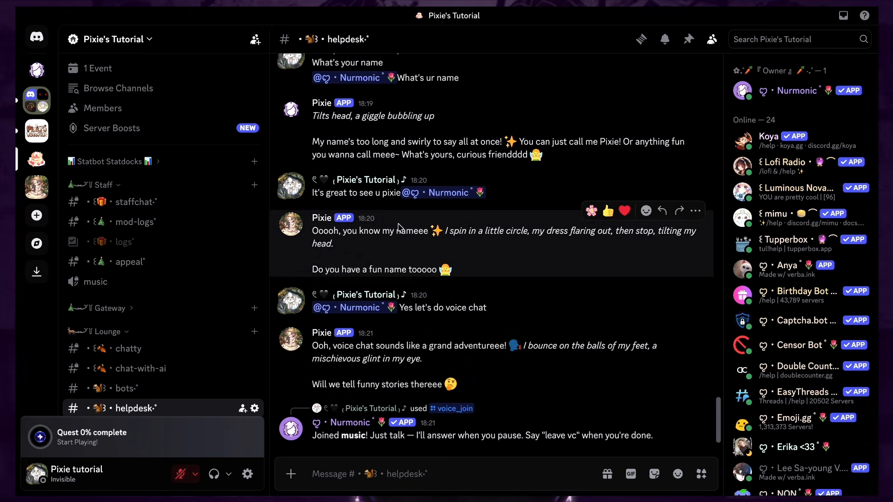
Switch to Discord and ask the Nurmonic bot in the helpdesk channel "Hi how do i change my name?"
{"action": "right_click", "coordinate": [360, 307]}
{"action": "left_click", "coordinate": [412, 168]}
{"action": "type", "text": "Hi how"}
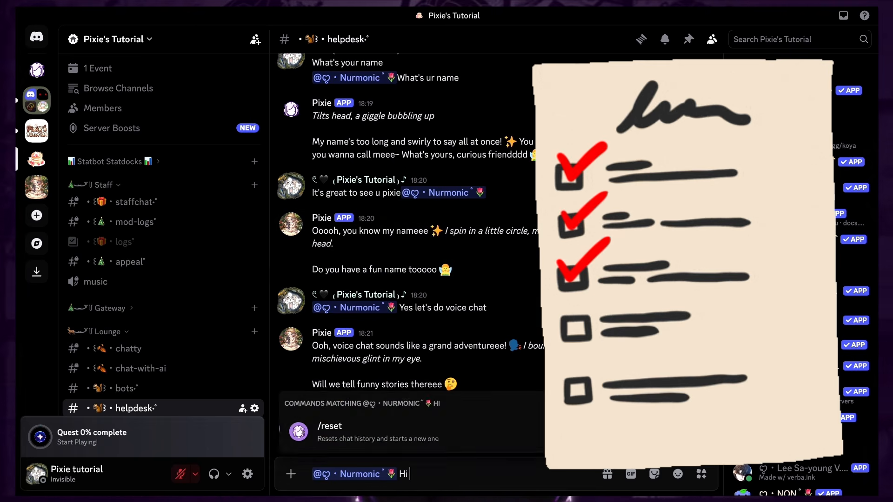
{"action": "type", "text": " do i change my name?"}
{"action": "key", "text": "Return"}
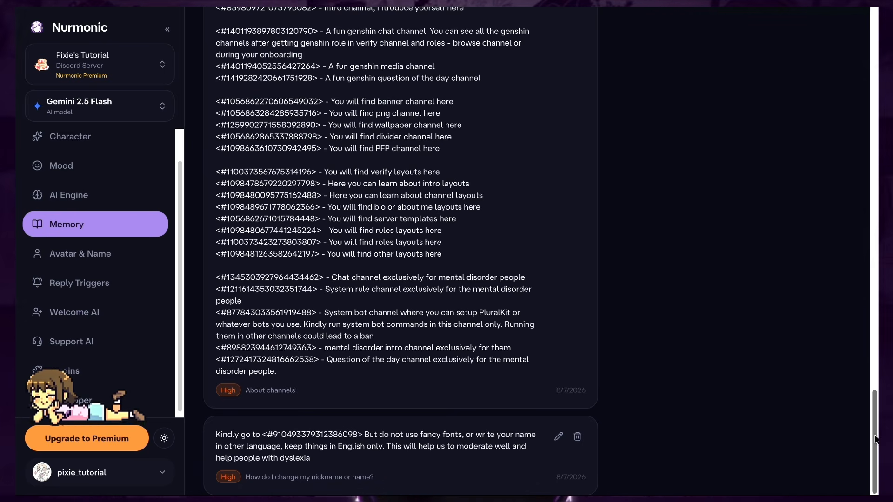
Switch to the Nurmonic dashboard and look through the saved About channels memory
{"action": "left_click_drag", "start_coordinate": [875, 439], "coordinate": [875, 410]}
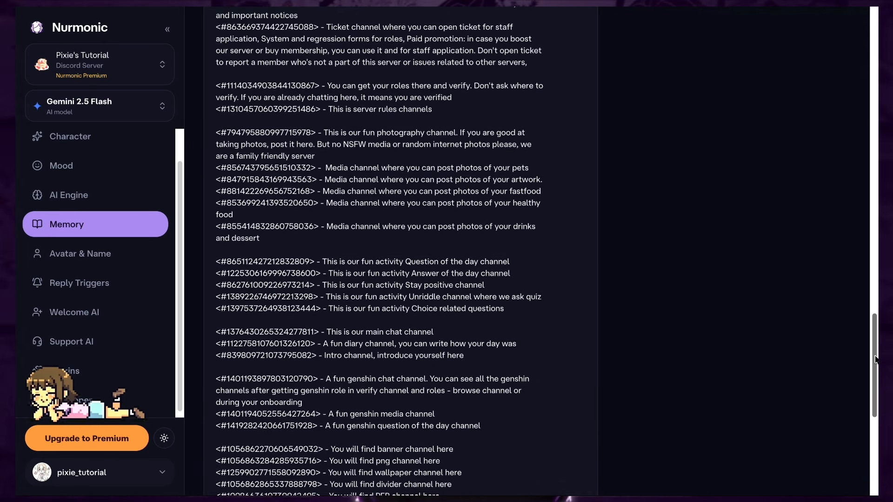
{"action": "mouse_move", "coordinate": [876, 342]}
{"action": "left_mouse_down"}
{"action": "mouse_move", "coordinate": [871, 231]}
{"action": "mouse_move", "coordinate": [858, 214]}
{"action": "mouse_move", "coordinate": [864, 100]}
{"action": "left_mouse_up"}
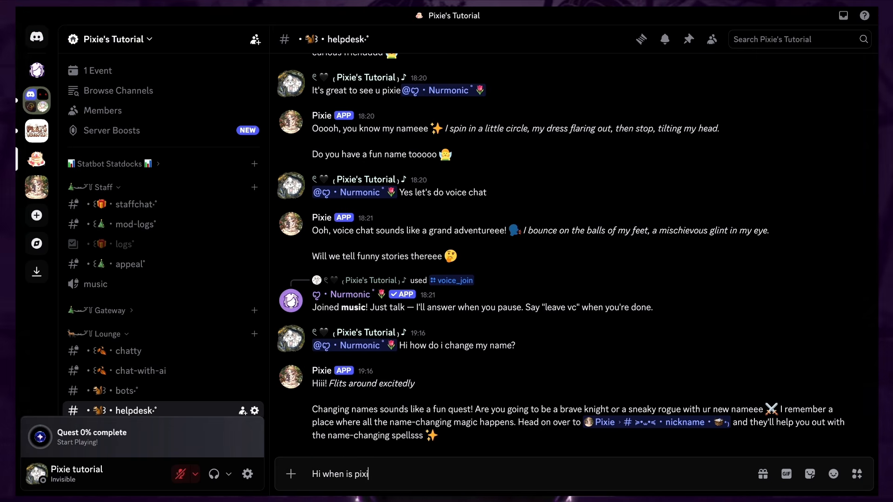
In the Discord helpdesk channel, ask the Nurmonic bot when Pixie's birthday is and request a summary of the server rules
{"action": "type", "text": "e's birthday"}
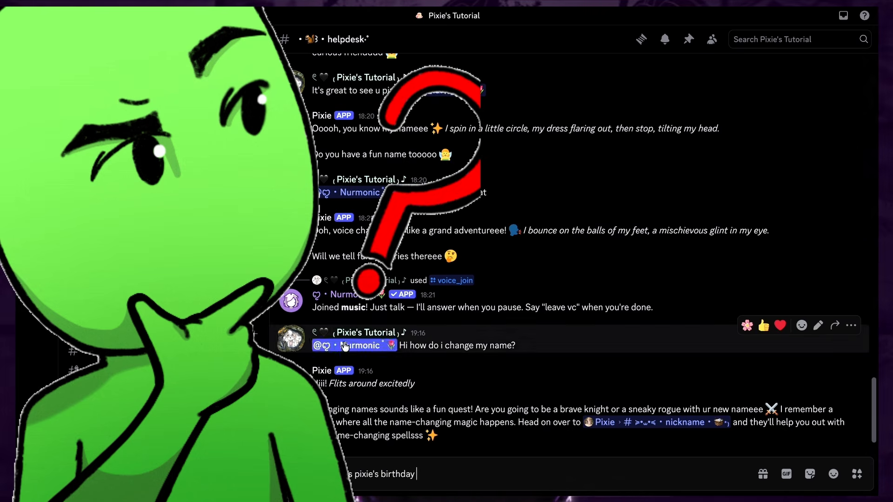
{"action": "right_click", "coordinate": [345, 347]}
{"action": "left_click", "coordinate": [372, 169]}
{"action": "key", "text": "Return"}
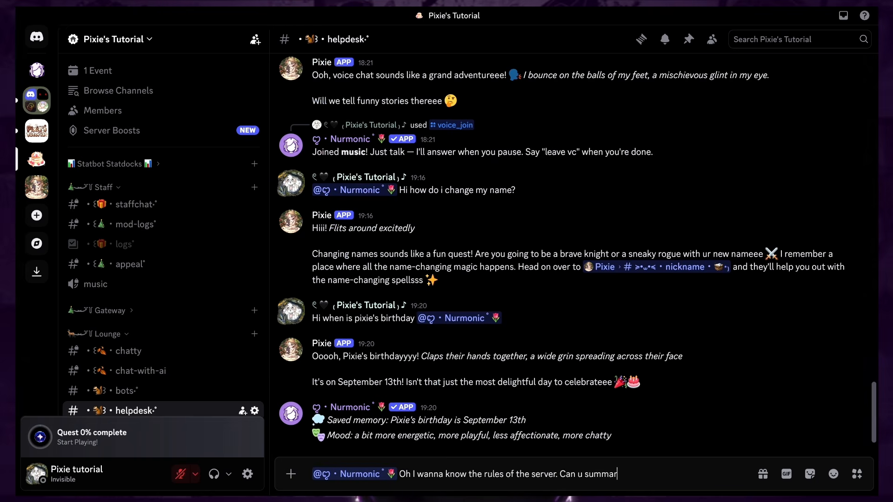
{"action": "key", "text": "Return"}
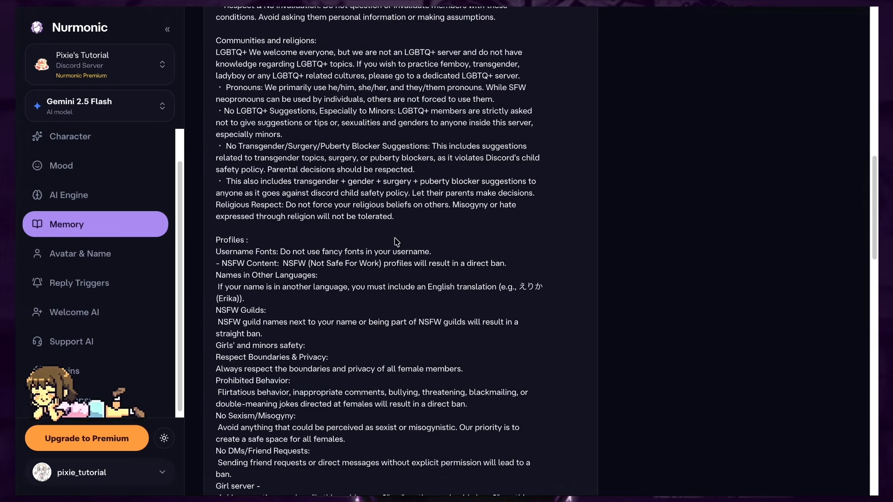
Return to the Nurmonic Memory page and examine the stored server rules and channel descriptions
{"action": "scroll", "coordinate": [399, 251], "scroll_direction": "down", "scroll_amount": 10}
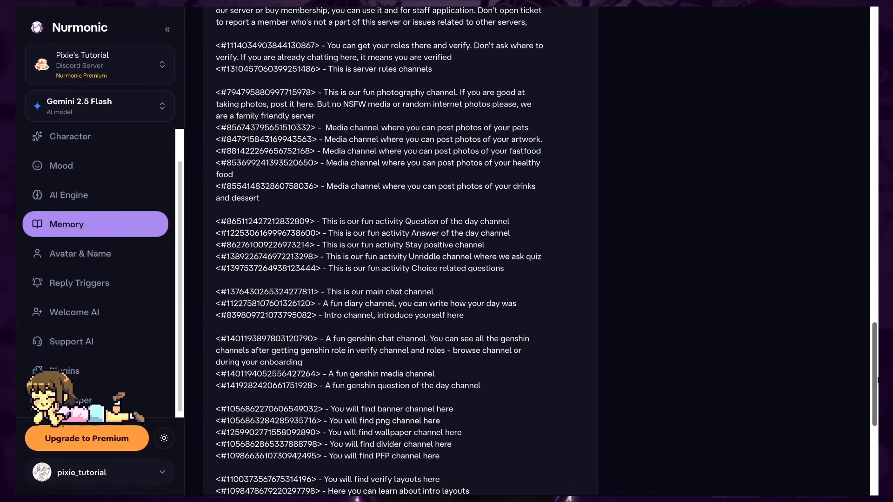
{"action": "scroll", "coordinate": [877, 389], "scroll_direction": "down", "scroll_amount": 5}
{"action": "scroll", "coordinate": [877, 362], "scroll_direction": "up", "scroll_amount": 12}
{"action": "scroll", "coordinate": [878, 333], "scroll_direction": "up", "scroll_amount": 10}
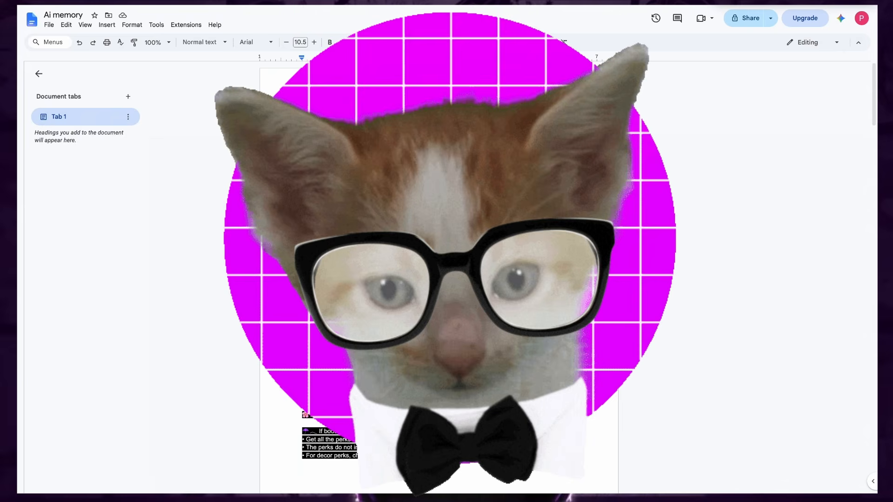
Read through the perks and DID/OSDD text in the Ai memory Google Docs document, and return to Nurmonic's memory list
{"action": "left_click_drag", "start_coordinate": [302, 114], "coordinate": [407, 113]}
{"action": "scroll", "coordinate": [600, 120], "scroll_direction": "down", "scroll_amount": 3}
{"action": "scroll", "coordinate": [586, 119], "scroll_direction": "down", "scroll_amount": 7}
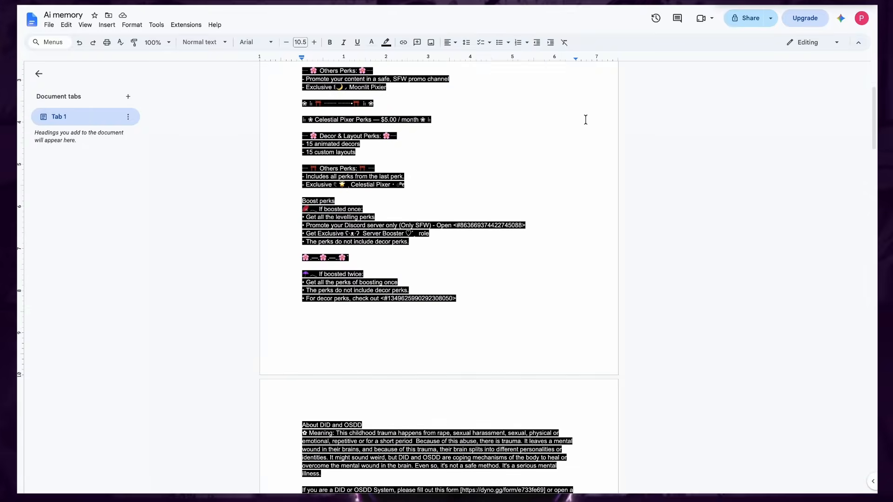
{"action": "scroll", "coordinate": [585, 120], "scroll_direction": "down", "scroll_amount": 2}
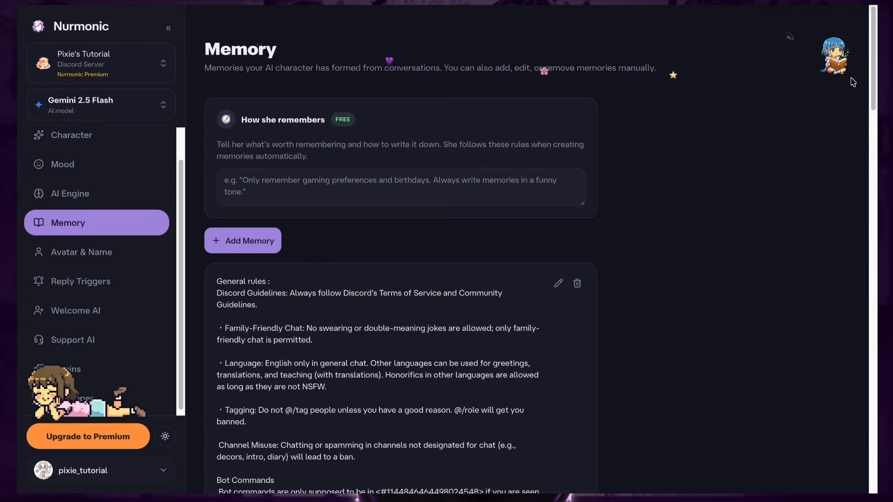
{"action": "left_click_drag", "start_coordinate": [873, 71], "coordinate": [865, 203]}
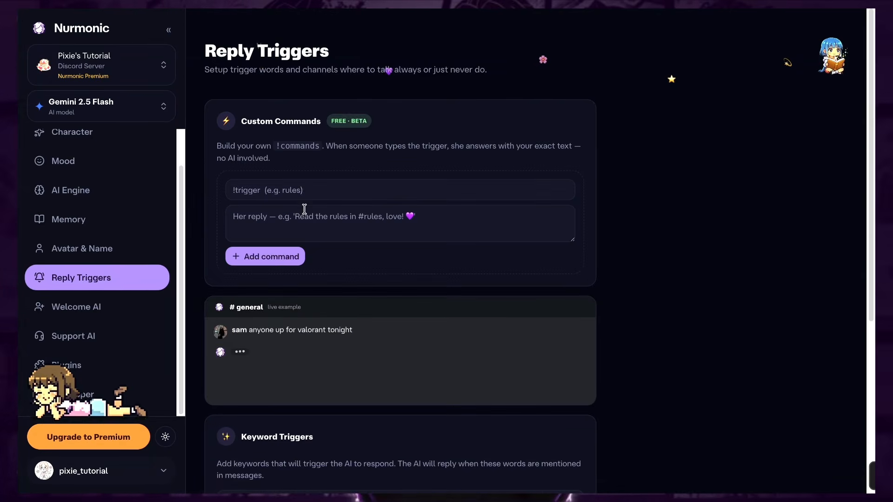
Add a custom command with trigger Pixie and a reply describing her as server owner, tutorial YouTuber, University of iceland student and lead generation specialist
{"action": "mouse_move", "coordinate": [868, 92]}
{"action": "left_mouse_down"}
{"action": "mouse_move", "coordinate": [873, 264]}
{"action": "mouse_move", "coordinate": [874, 103]}
{"action": "left_mouse_up"}
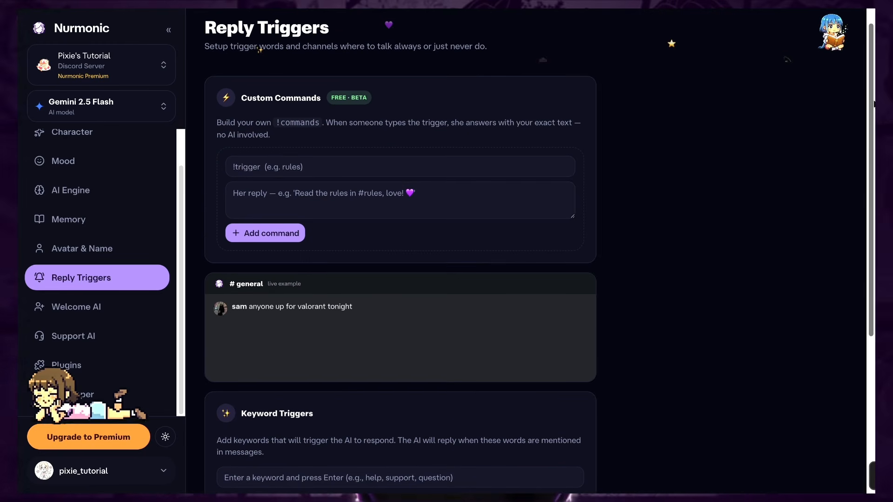
{"action": "left_click", "coordinate": [443, 172]}
{"action": "type", "text": "Pixi"}
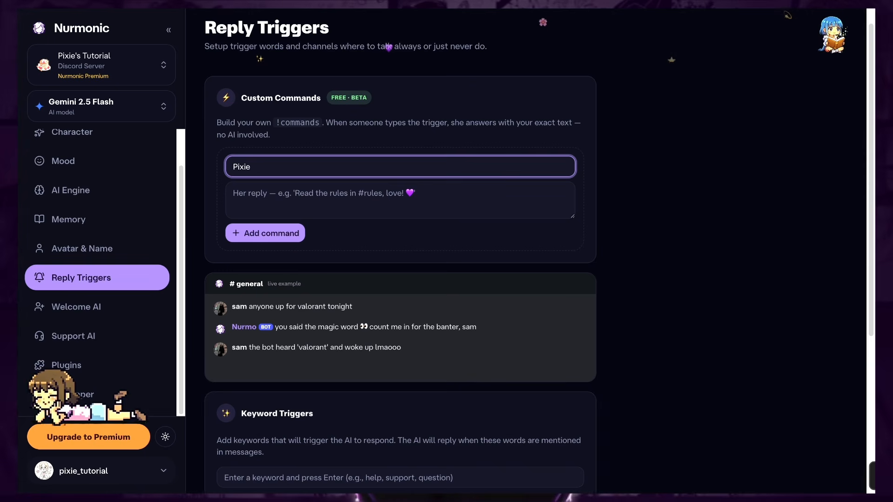
{"action": "type", "text": "e"}
{"action": "left_click", "coordinate": [365, 195]}
{"action": "type", "text": "She's the owner of this server, a YouTuber that makes tutorial videos on Discord, Free Nitro videos, Orbs Quest videos and a few tips and tricks. Beside that Pixie is also a student in the University of iceland. Her job is lead generation specialist"}
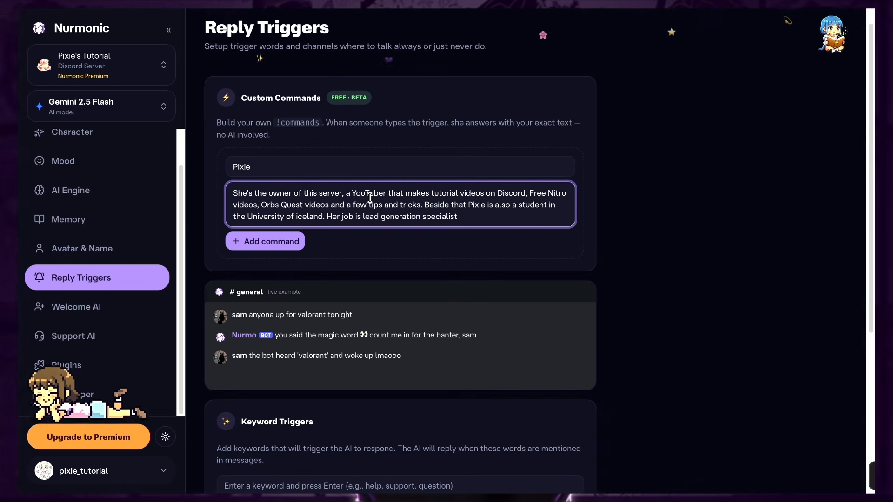
{"action": "left_click_drag", "start_coordinate": [471, 216], "coordinate": [244, 184]}
{"action": "left_click", "coordinate": [746, 246]}
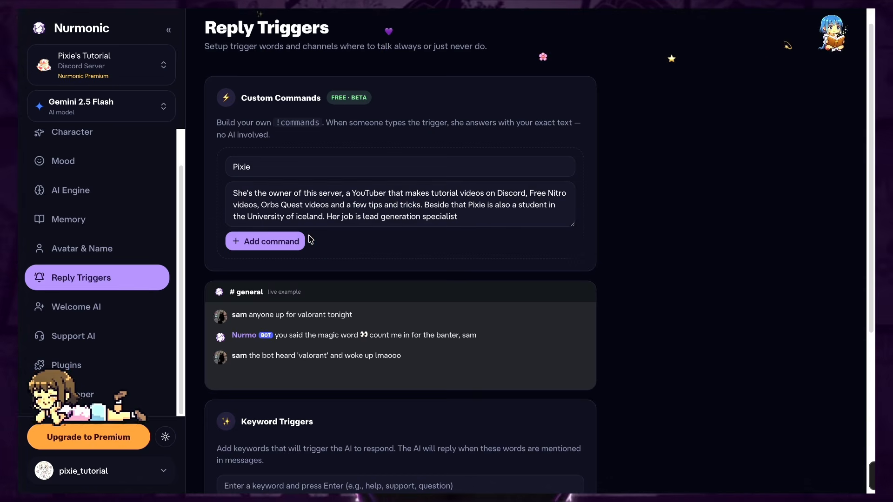
{"action": "left_click", "coordinate": [279, 241]}
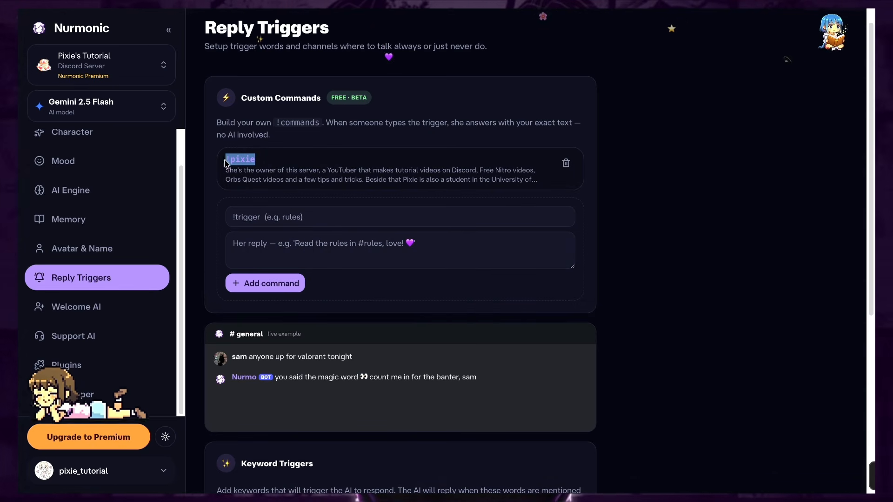
Examine the channel choices for Always-Answer Channels and Ignored Channels without selecting any
{"action": "scroll", "coordinate": [660, 228], "scroll_direction": "down", "scroll_amount": 5}
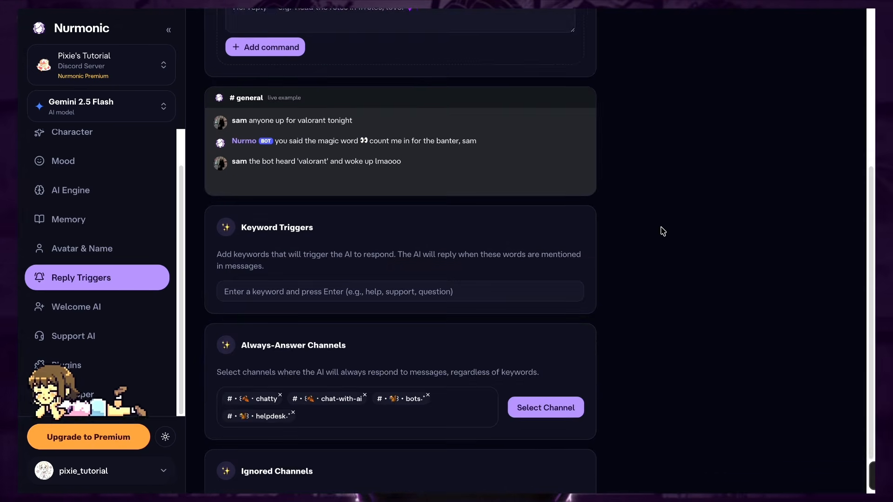
{"action": "left_click", "coordinate": [535, 362]}
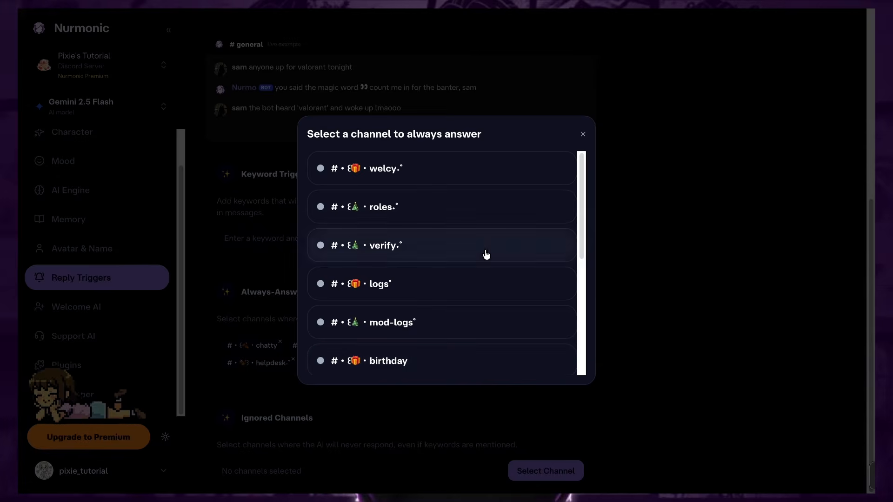
{"action": "left_click", "coordinate": [264, 355]}
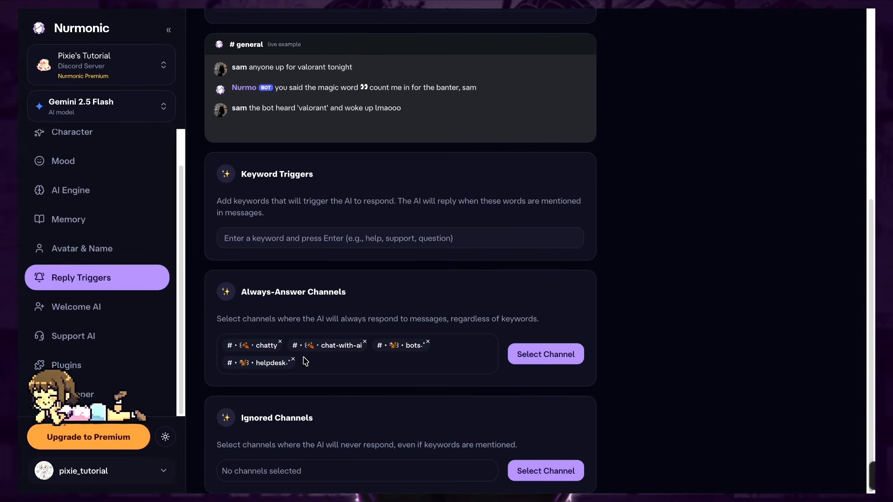
{"action": "left_click", "coordinate": [539, 474]}
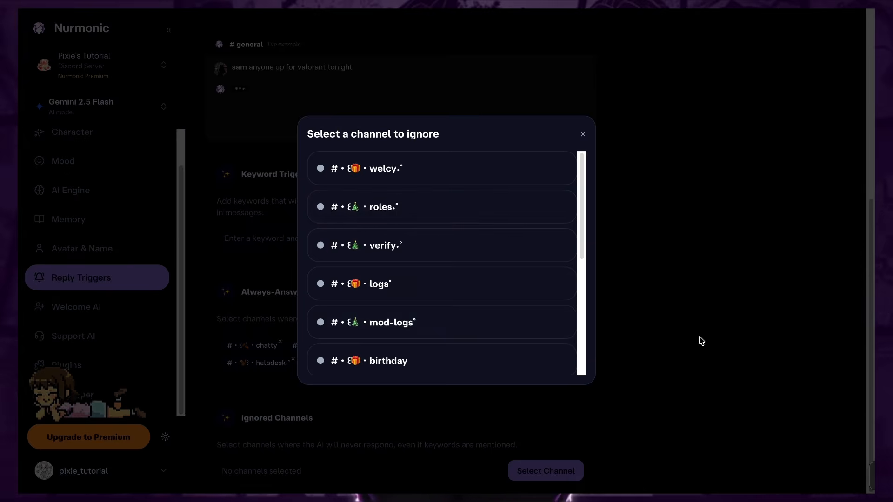
{"action": "left_click", "coordinate": [700, 339]}
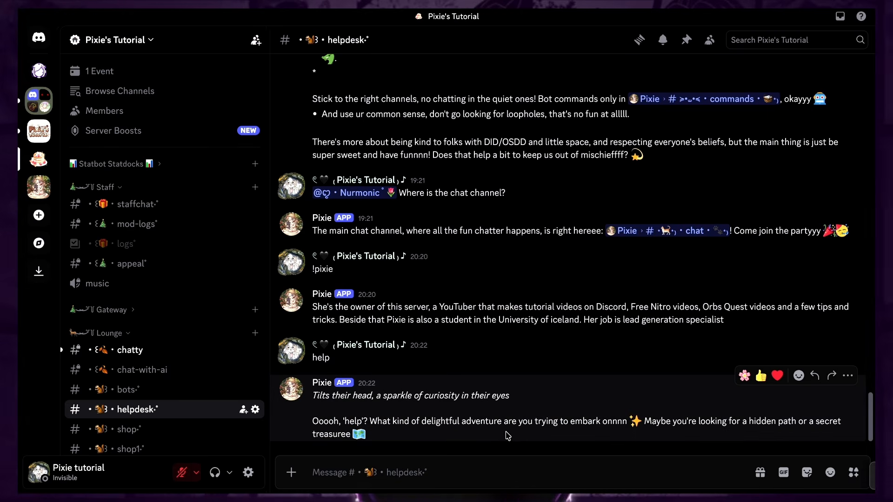
Test the custom command by sending !pixie in the Discord helpdesk channel and check the bot's reply
{"action": "type", "text": "!pixie"}
{"action": "key", "text": "Return"}
{"action": "left_click_drag", "start_coordinate": [313, 421], "coordinate": [742, 442]}
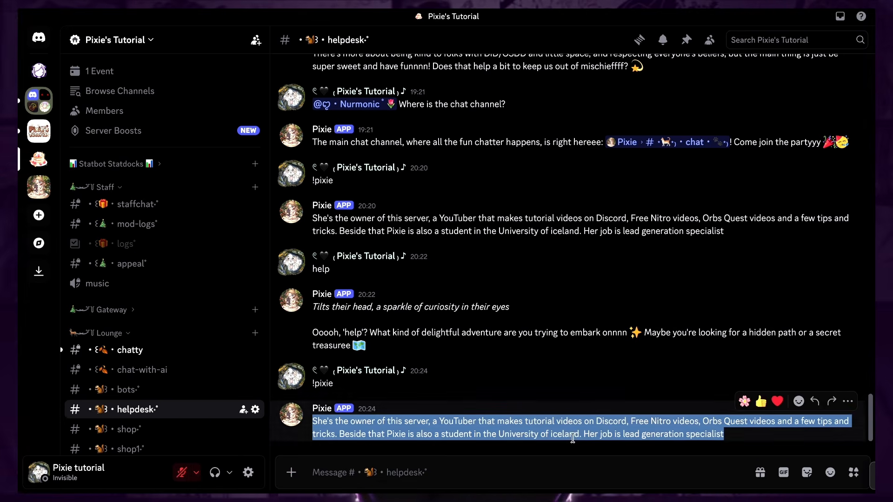
{"action": "left_click", "coordinate": [336, 384]}
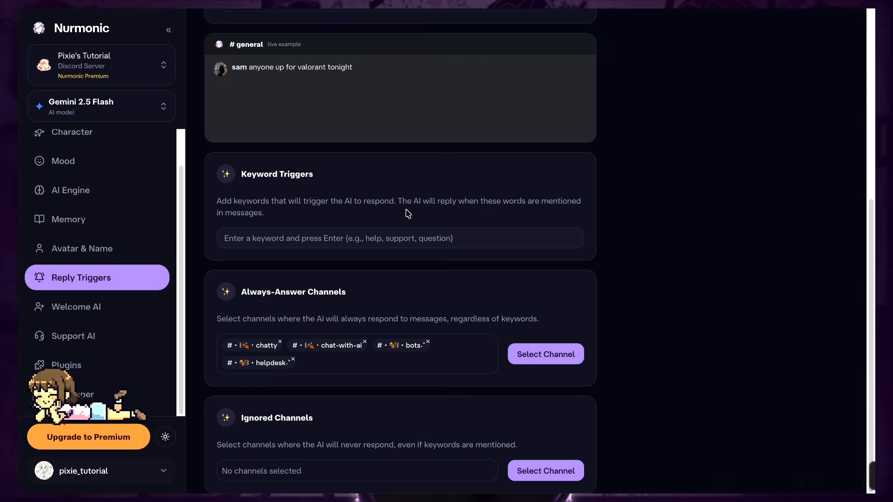
Add Hi Pixie and Hello Pixie as keyword triggers in the Nurmonic Reply Triggers settings and save the changes
{"action": "scroll", "coordinate": [407, 221], "scroll_direction": "up", "scroll_amount": 1}
{"action": "left_click", "coordinate": [374, 244]}
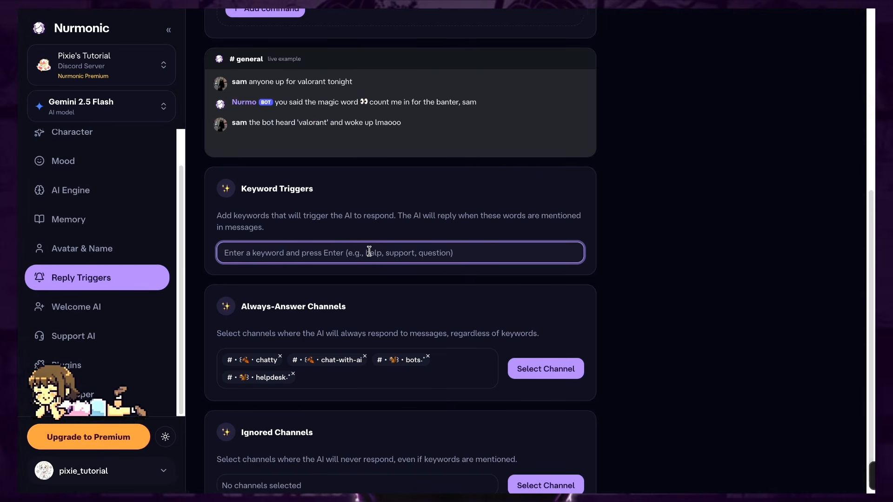
{"action": "type", "text": "H"}
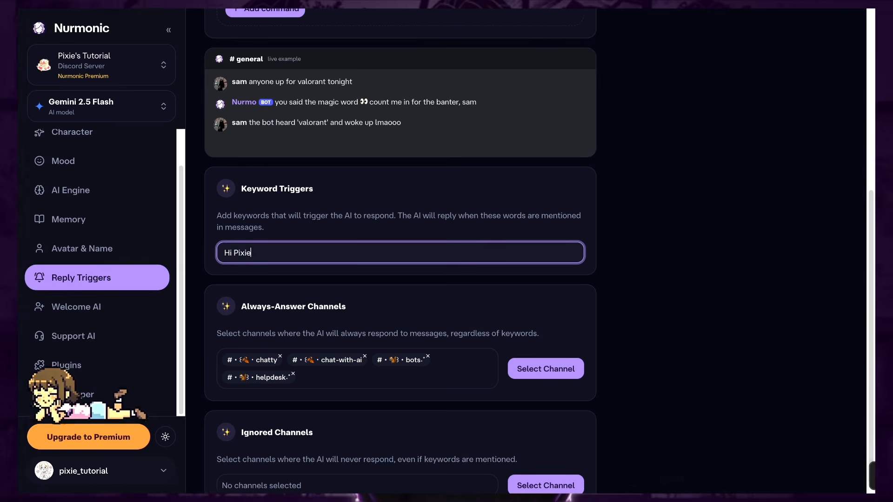
{"action": "type", "text": "i Pixie"}
{"action": "key", "text": "Return"}
{"action": "type", "text": "Hellp"}
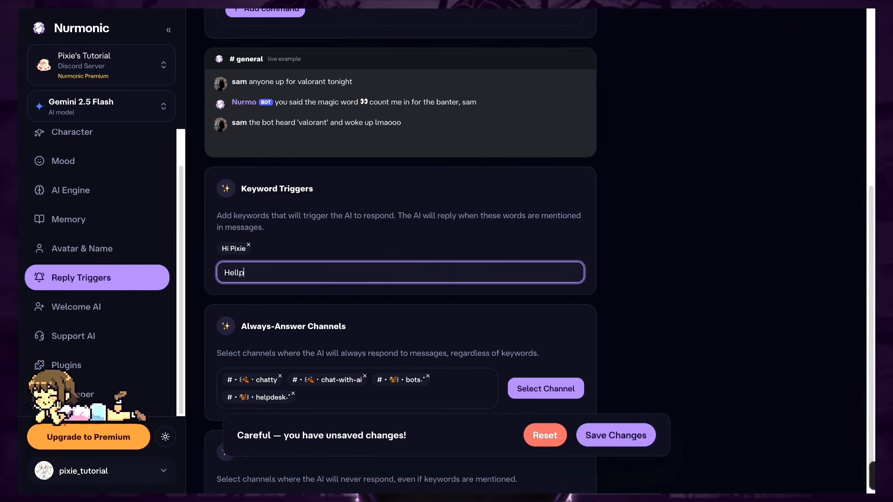
{"action": "type", "text": " Pixie"}
{"action": "key", "text": "Return"}
{"action": "left_click", "coordinate": [639, 440]}
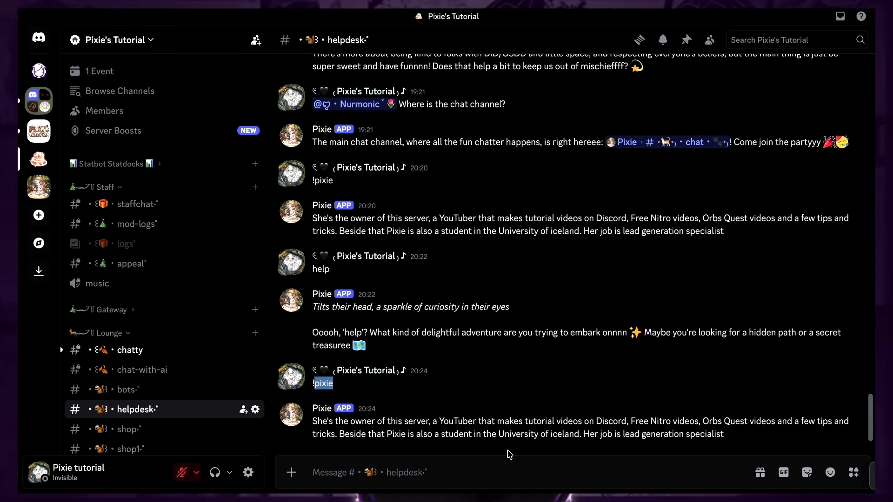
Test the keyword triggers by sending "Hi Pixie" and "Hello Pixie" in the Discord helpdesk channel
{"action": "type", "text": "ie"}
{"action": "key", "text": "Return"}
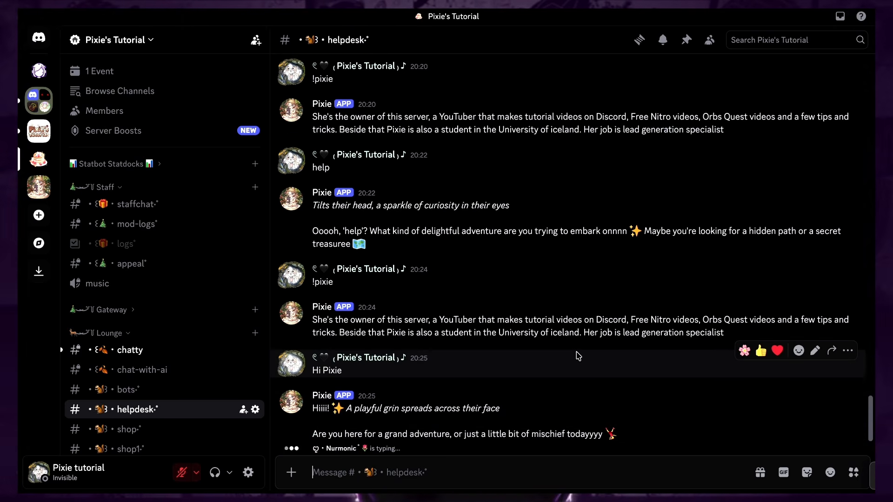
{"action": "type", "text": "Hello Pixie"}
{"action": "key", "text": "Return"}
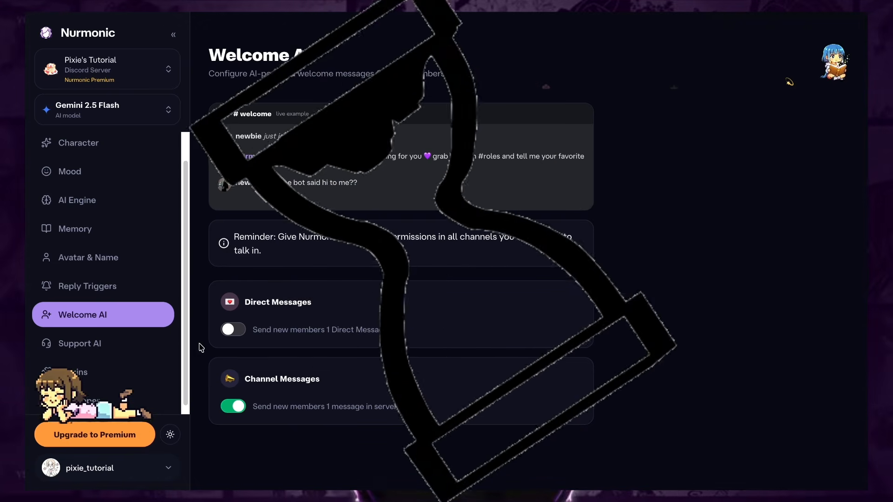
Open the Support AI settings in Nurmonic and review the ticket support, answer-all and support information options
{"action": "left_click", "coordinate": [147, 347]}
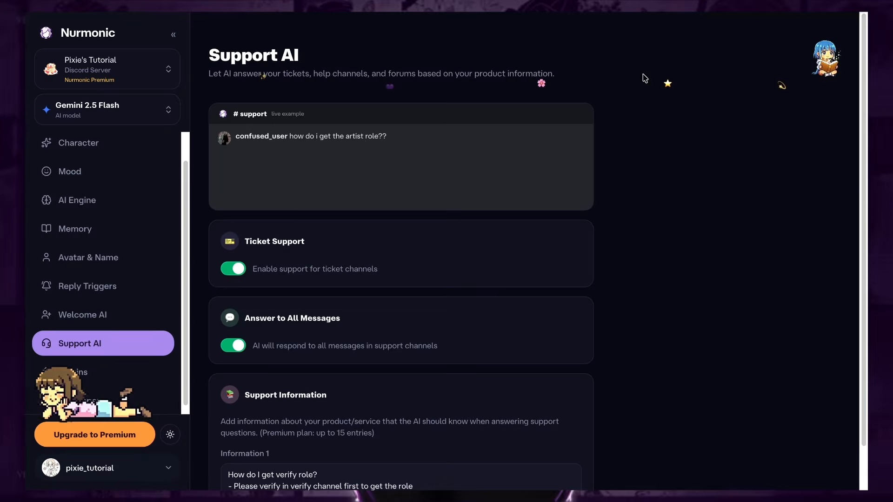
{"action": "scroll", "coordinate": [864, 139], "scroll_direction": "down", "scroll_amount": 1}
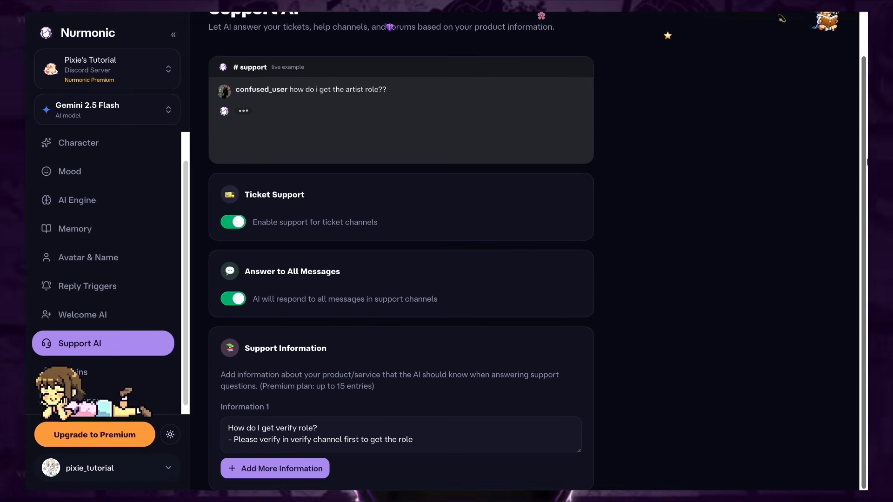
Review the saved entries in the Nurmonic Memory settings, including the server rules, birthday and channel descriptions
{"action": "mouse_move", "coordinate": [861, 158]}
{"action": "left_mouse_down"}
{"action": "mouse_move", "coordinate": [853, 100]}
{"action": "mouse_move", "coordinate": [856, 148]}
{"action": "left_mouse_up"}
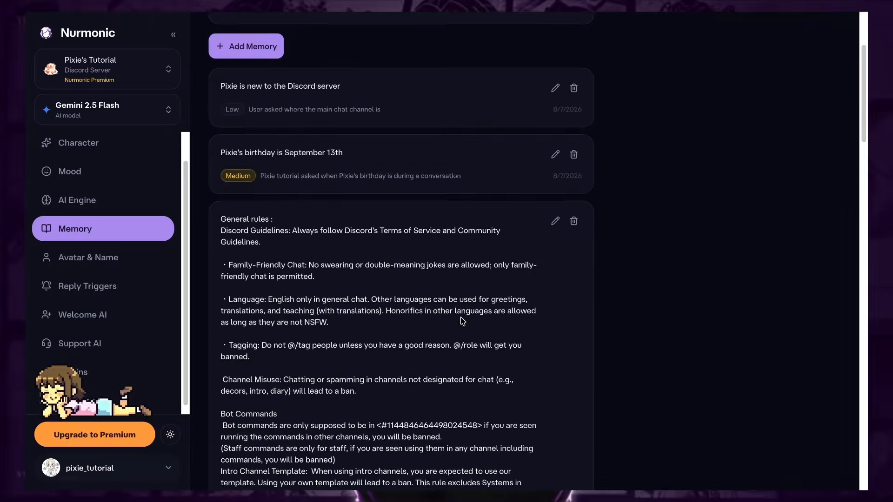
{"action": "scroll", "coordinate": [462, 321], "scroll_direction": "down", "scroll_amount": 15}
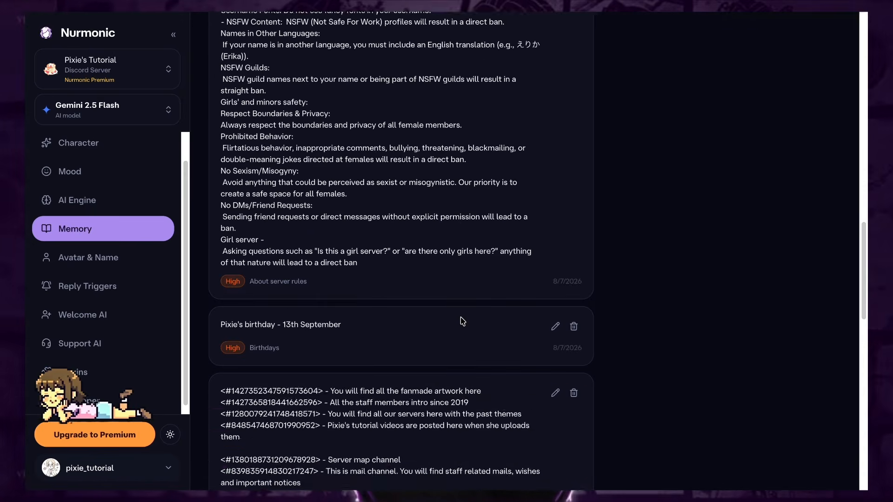
{"action": "scroll", "coordinate": [462, 321], "scroll_direction": "down", "scroll_amount": 20}
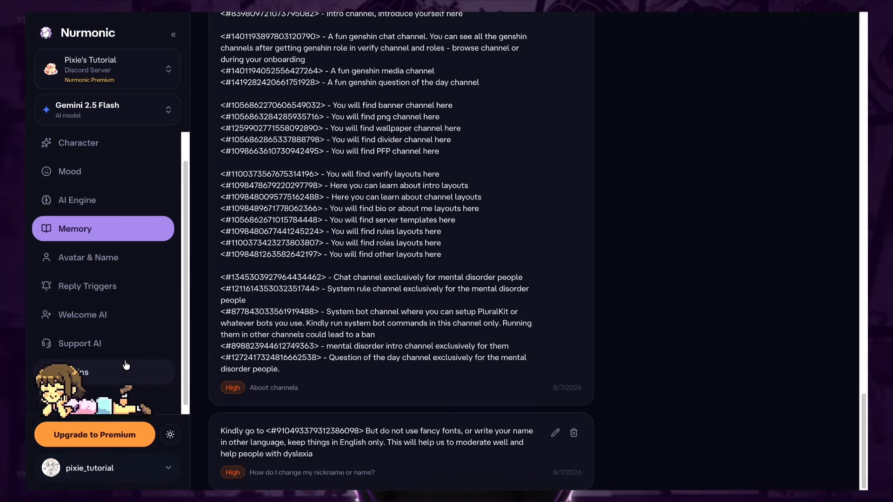
{"action": "left_click", "coordinate": [113, 355]}
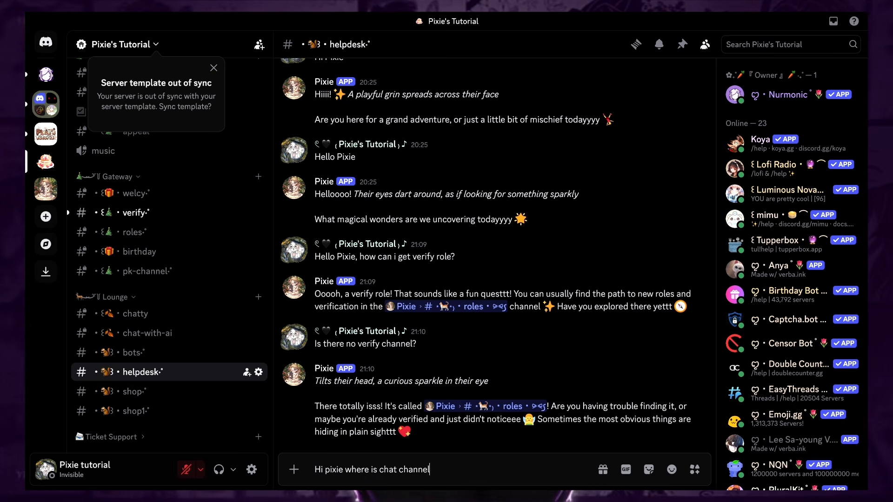
Test the bot's channel knowledge by sending "Hi pixie where is chat channel?" in the Discord helpdesk channel
{"action": "type", "text": "?"}
{"action": "key", "text": "Return"}
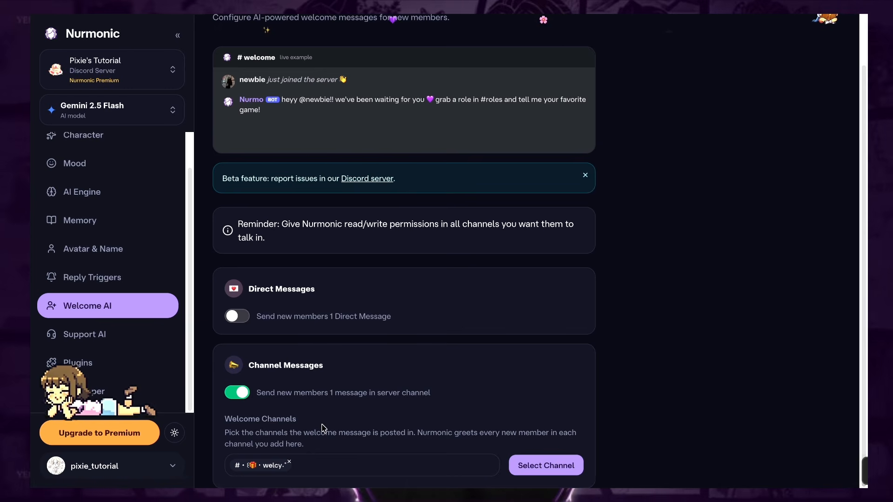
Remove the welcy channel from the Welcome AI channel messages, select it again as the welcome channel and save the changes
{"action": "left_click", "coordinate": [289, 461]}
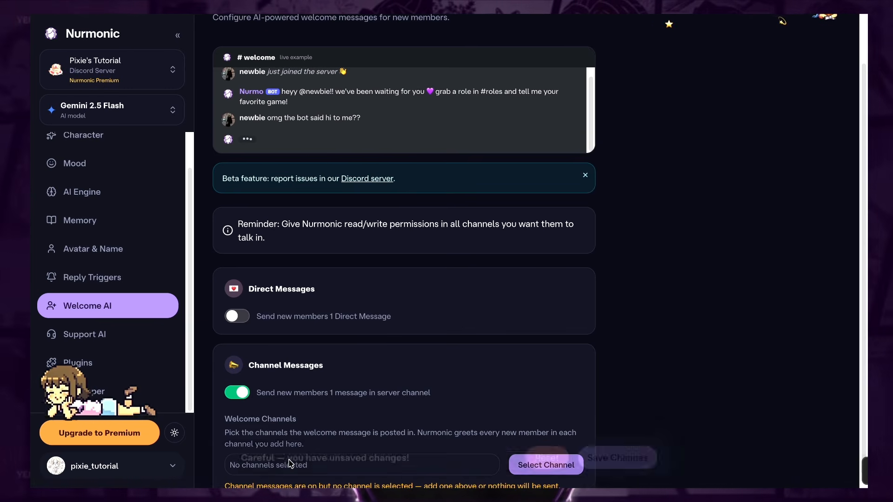
{"action": "scroll", "coordinate": [529, 376], "scroll_direction": "down", "scroll_amount": 1}
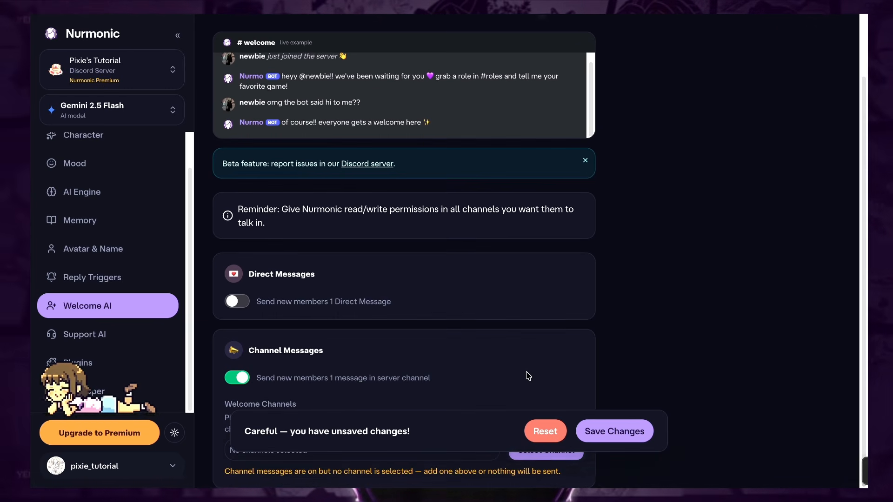
{"action": "left_click", "coordinate": [550, 455]}
{"action": "left_click", "coordinate": [408, 183]}
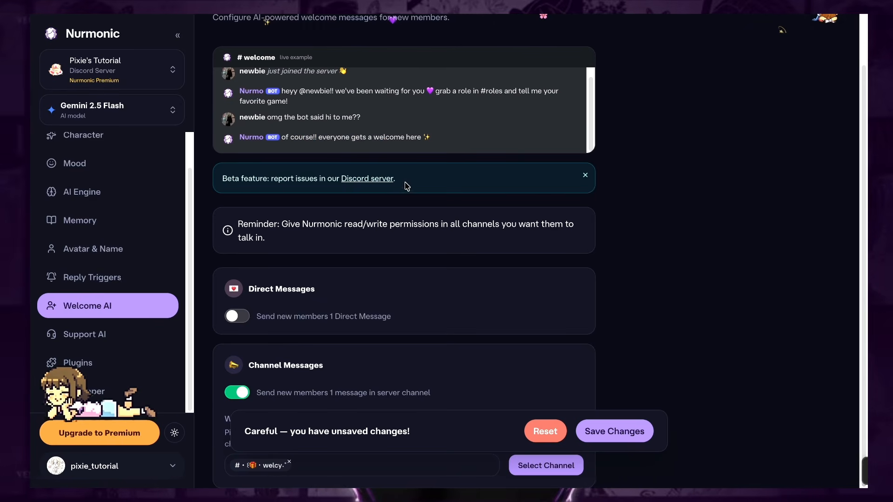
{"action": "left_click", "coordinate": [586, 431]}
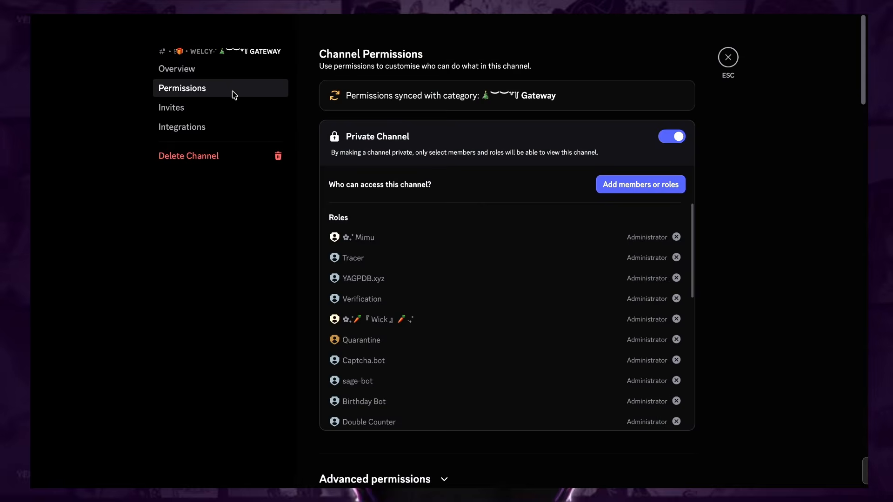
Examine the welcy channel's permissions in Discord and read Nurmonic's welcome message in that channel
{"action": "scroll", "coordinate": [320, 403], "scroll_direction": "down", "scroll_amount": 9}
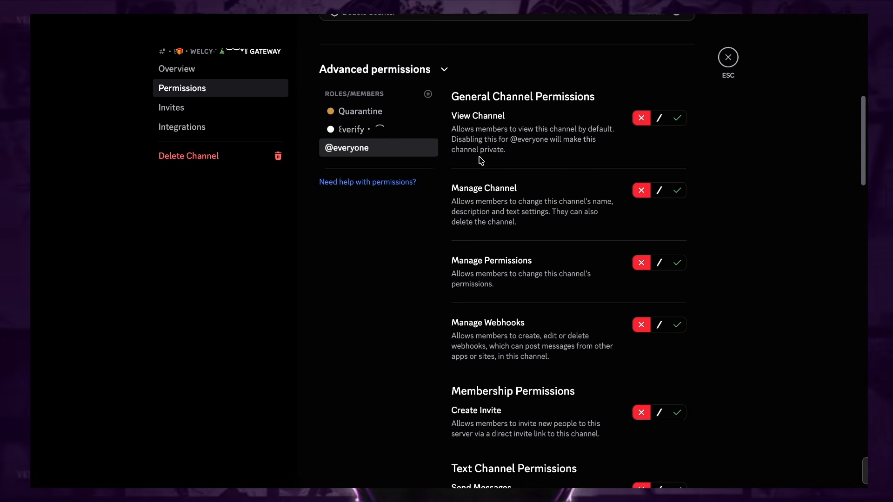
{"action": "left_click", "coordinate": [728, 57]}
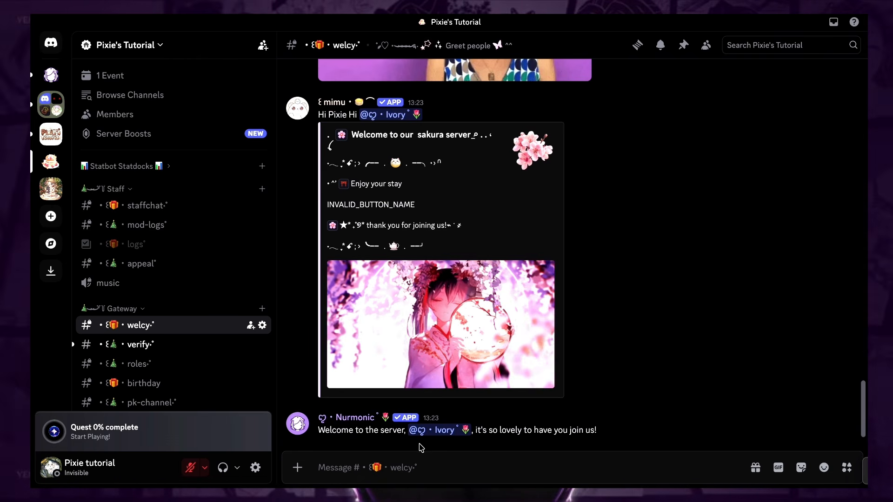
{"action": "left_click_drag", "start_coordinate": [323, 433], "coordinate": [624, 431]}
{"action": "left_click", "coordinate": [624, 431]}
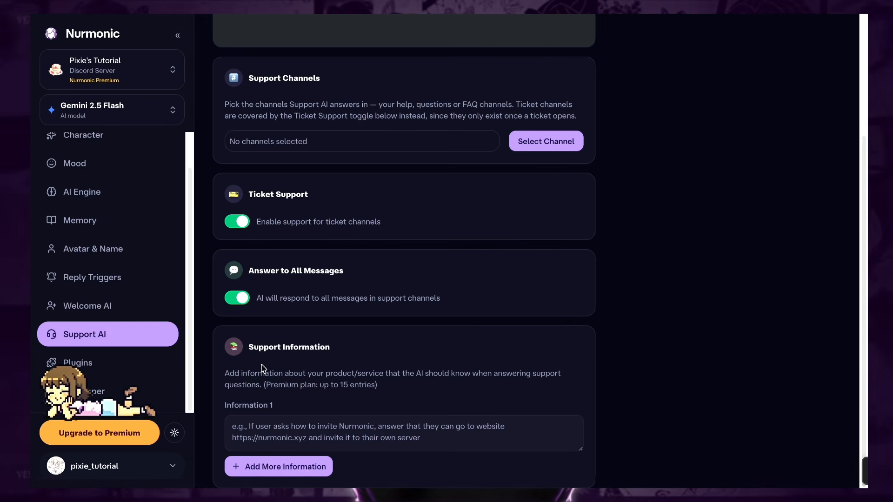
Fill Information 1 in Support AI with "How do I get verify role? - Please go to verify channel to get the role."
{"action": "left_click", "coordinate": [277, 428]}
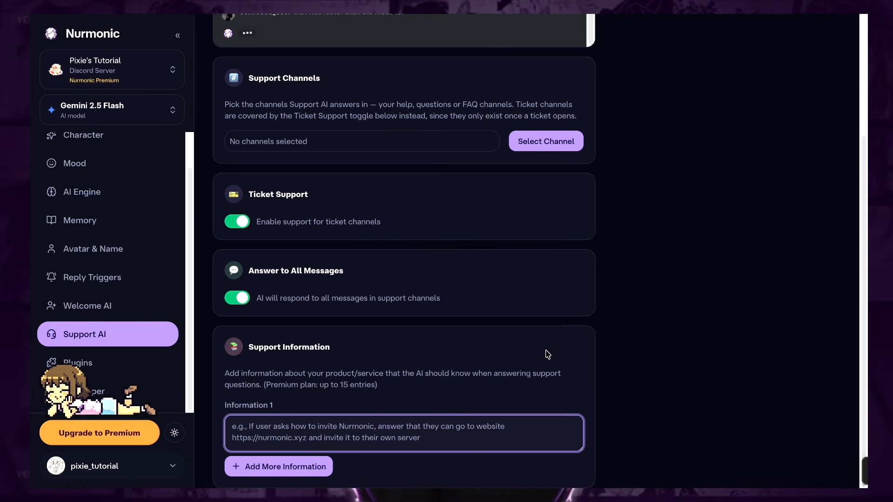
{"action": "key", "text": "ctrl+v"}
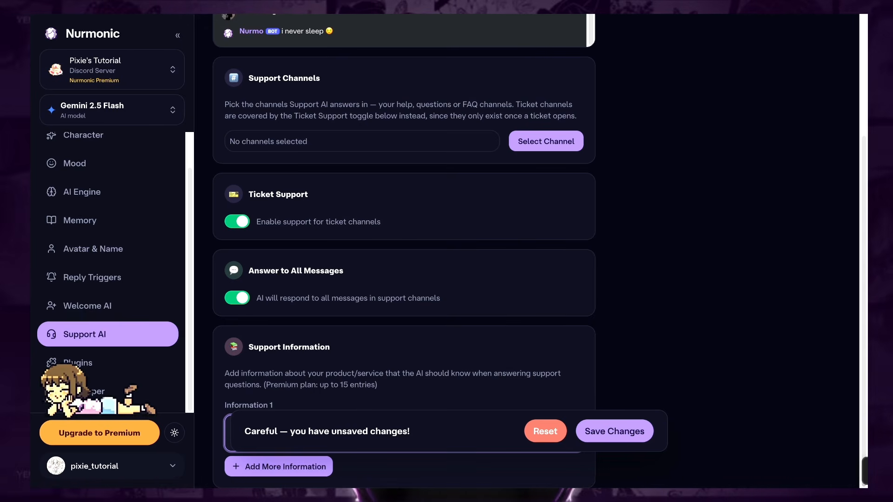
{"action": "scroll", "coordinate": [527, 361], "scroll_direction": "up", "scroll_amount": 1}
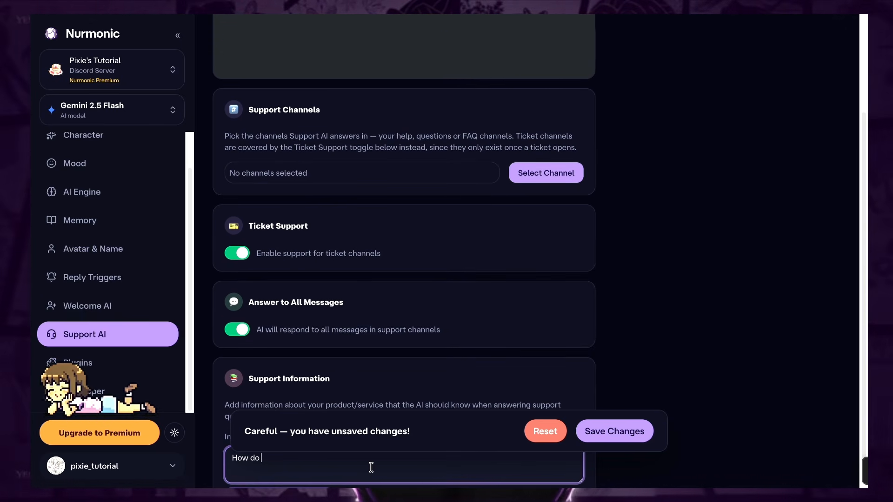
{"action": "type", "text": "I get verify role?"}
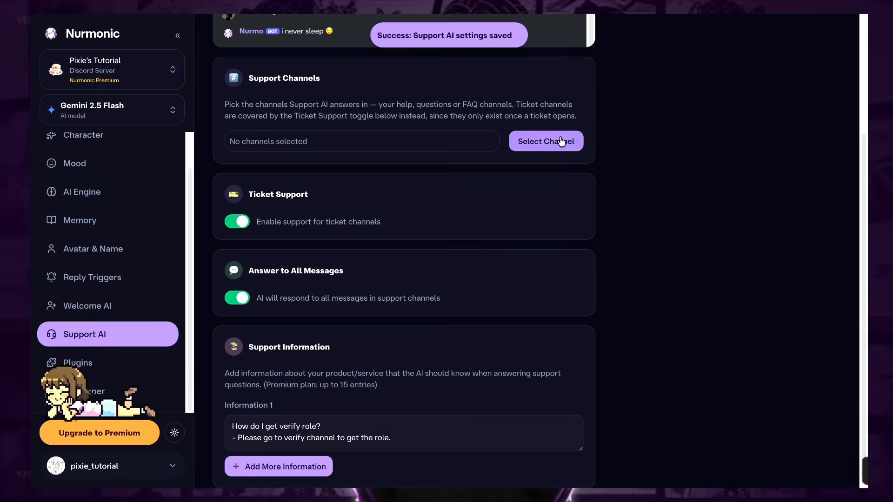
Select the ticket channel as the Support AI channel and save the changes
{"action": "left_click", "coordinate": [568, 141]}
{"action": "left_click_drag", "start_coordinate": [582, 223], "coordinate": [568, 364]}
{"action": "scroll", "coordinate": [571, 342], "scroll_direction": "up", "scroll_amount": 2}
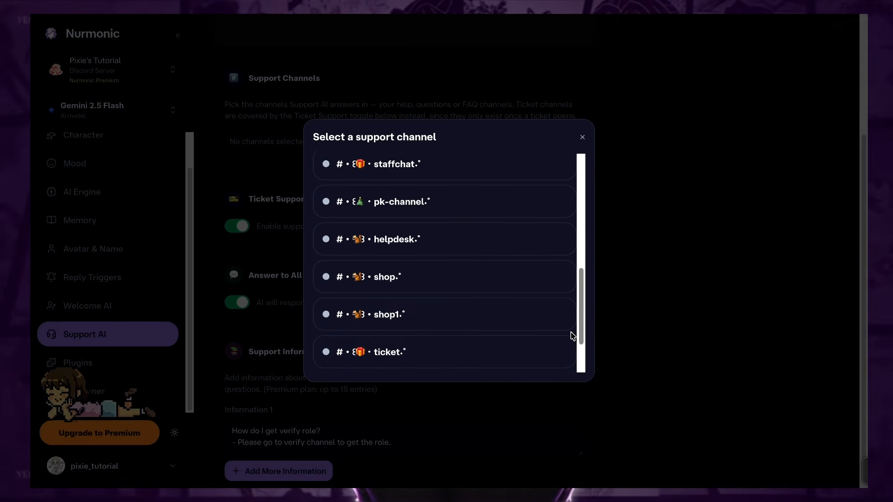
{"action": "left_click", "coordinate": [527, 358]}
{"action": "left_click", "coordinate": [614, 431]}
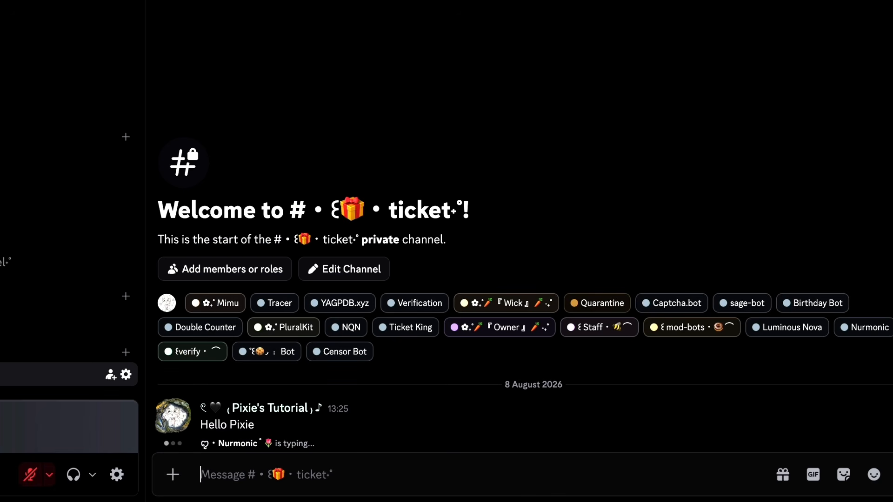
Test Support AI by asking "How do I get verify role?" in the Discord ticket channel and check the bot's reply
{"action": "type", "text": "How do I get verify"}
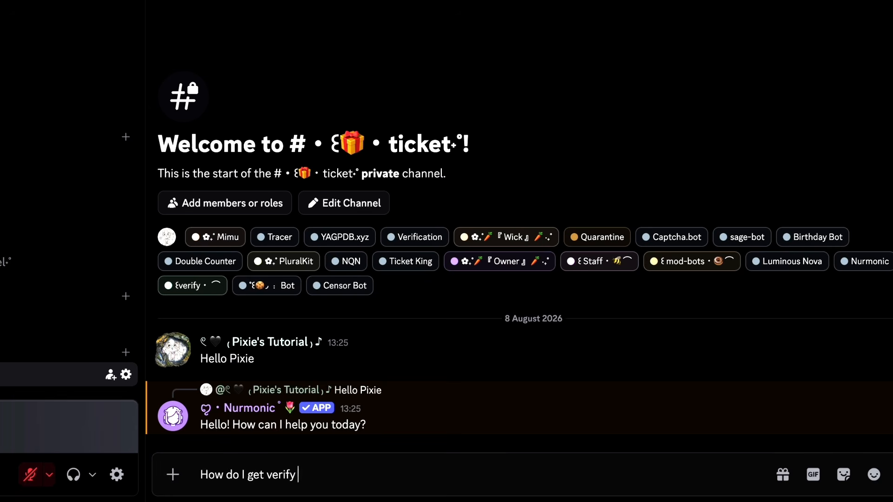
{"action": "key", "text": "Return"}
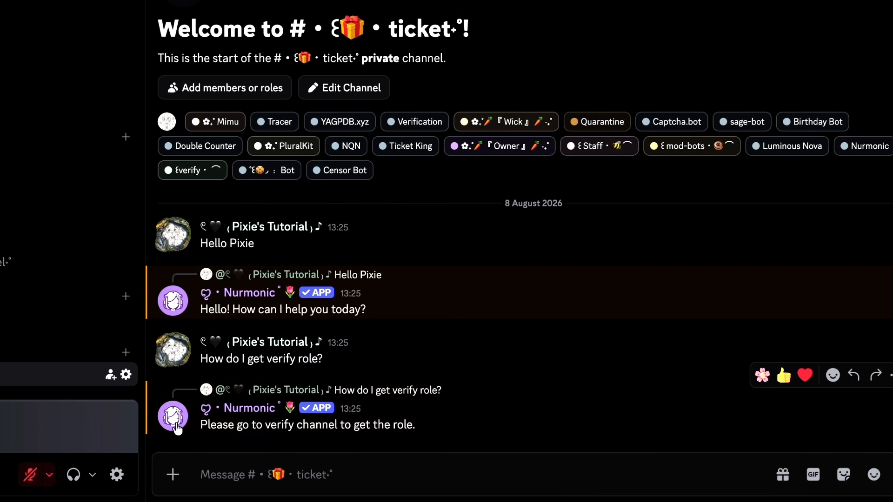
{"action": "left_click_drag", "start_coordinate": [198, 424], "coordinate": [451, 424]}
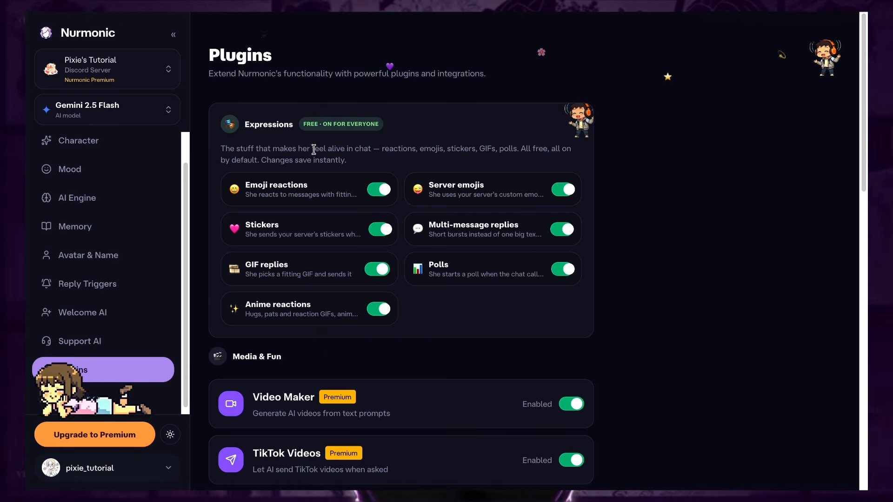
Turn Emoji reactions off and back on in the Nurmonic Plugins settings and look over the media plugins such as Video Maker
{"action": "left_click", "coordinate": [378, 190]}
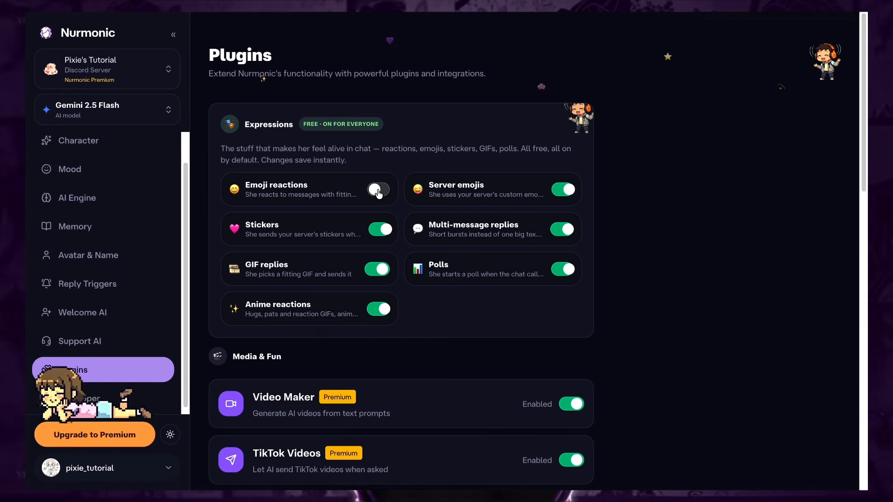
{"action": "left_click", "coordinate": [378, 191]}
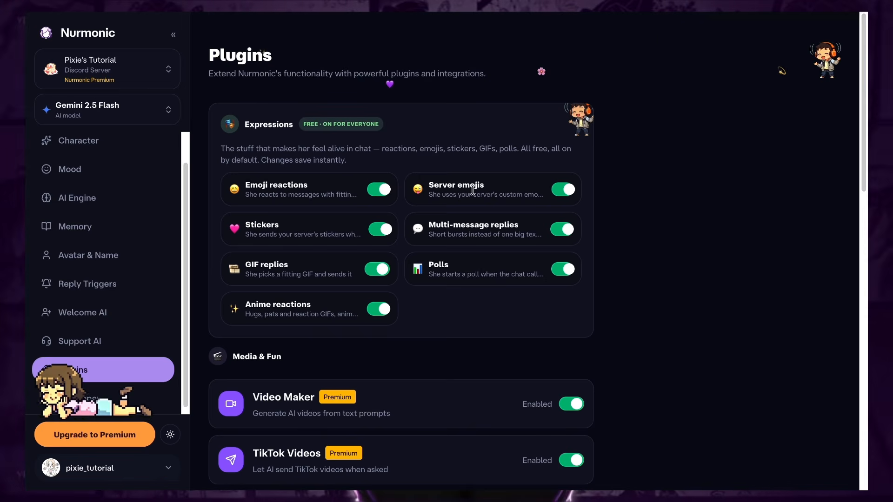
{"action": "scroll", "coordinate": [257, 305], "scroll_direction": "down", "scroll_amount": 2}
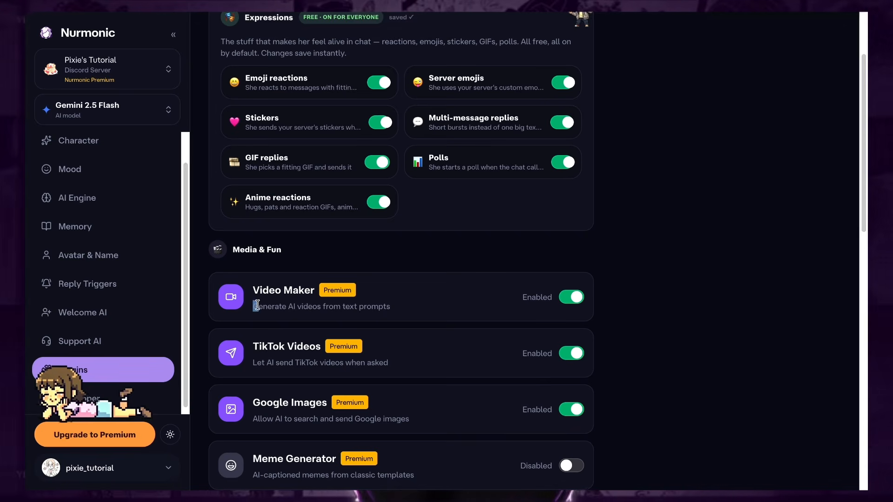
{"action": "left_click_drag", "start_coordinate": [257, 305], "coordinate": [372, 303]}
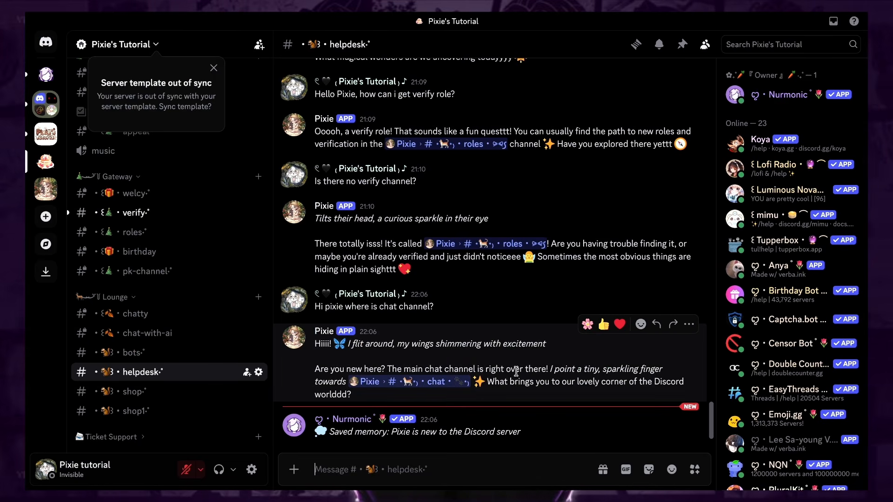
Run Nurmonic's /generate image command in the Discord helpdesk channel with the prompt "Fairy image"
{"action": "type", "text": "/"}
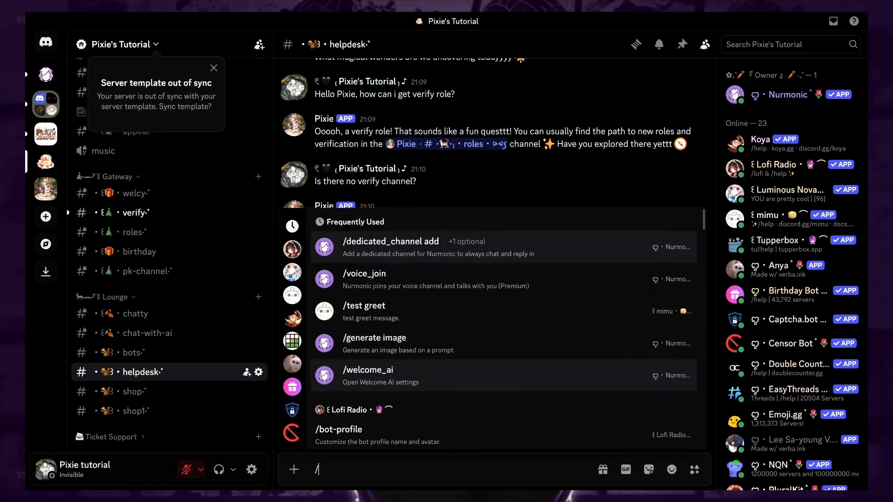
{"action": "type", "text": "gene"}
{"action": "left_click", "coordinate": [535, 220]}
{"action": "type", "text": "Fairy ima"}
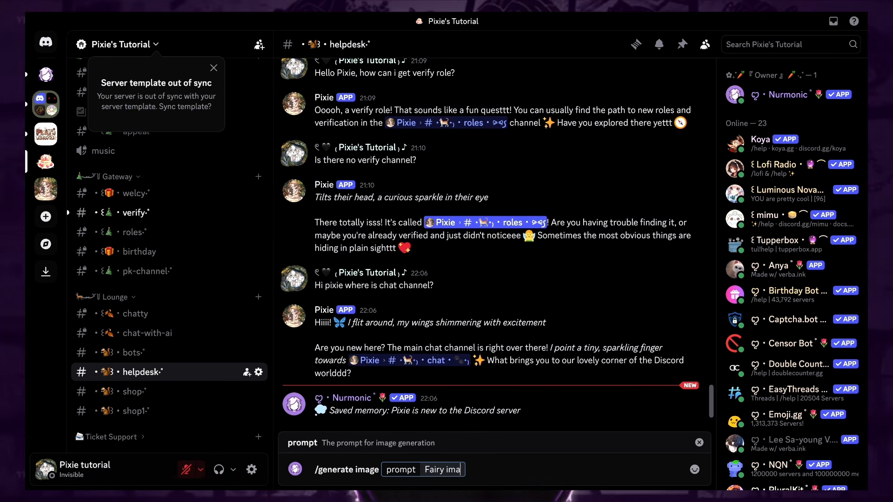
{"action": "type", "text": "ge"}
{"action": "key", "text": "Return"}
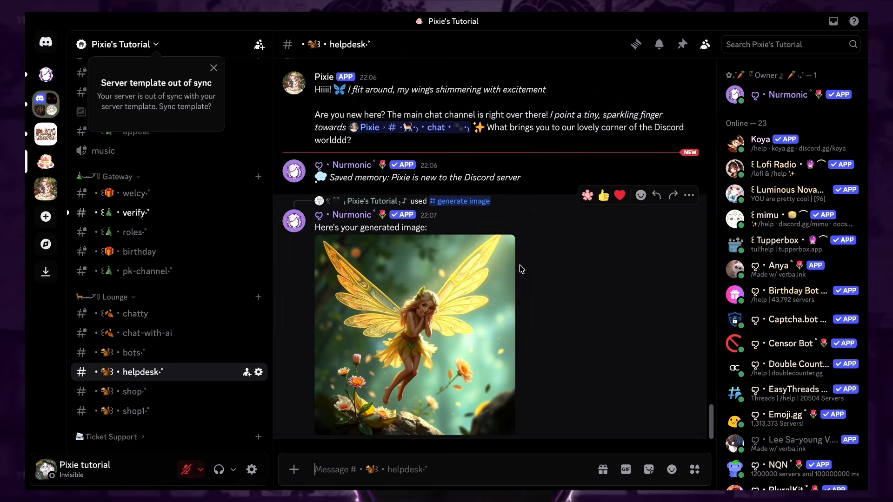
View the generated fairy picture enlarged, close it and look over the chat
{"action": "left_click", "coordinate": [409, 372]}
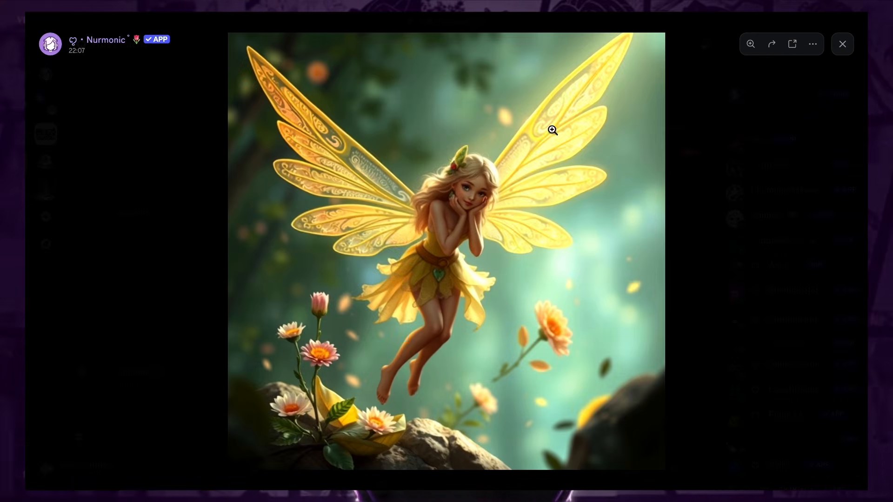
{"action": "key", "text": "Escape"}
{"action": "left_click_drag", "start_coordinate": [316, 419], "coordinate": [581, 431]}
{"action": "left_click", "coordinate": [487, 419]}
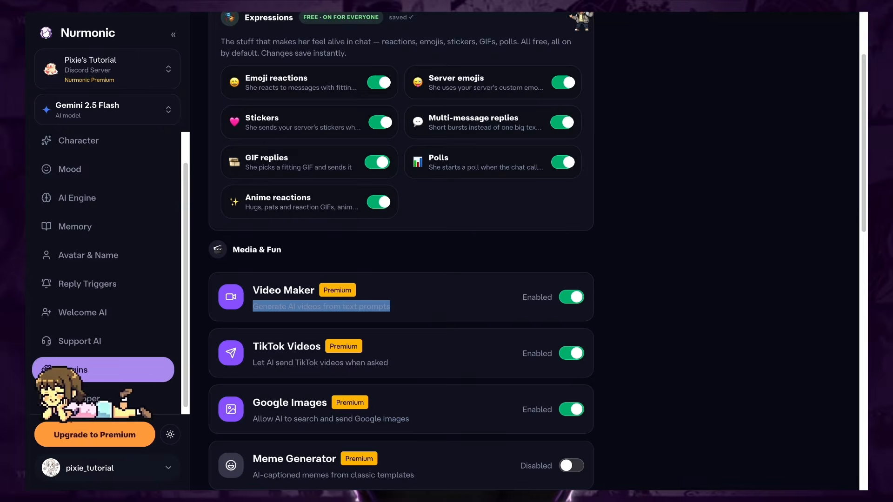
Enable the remaining Nurmonic premium plugins, including Meme Generator, Web Search, Trivia and QR Codes, and save the changes
{"action": "scroll", "coordinate": [566, 359], "scroll_direction": "down", "scroll_amount": 8}
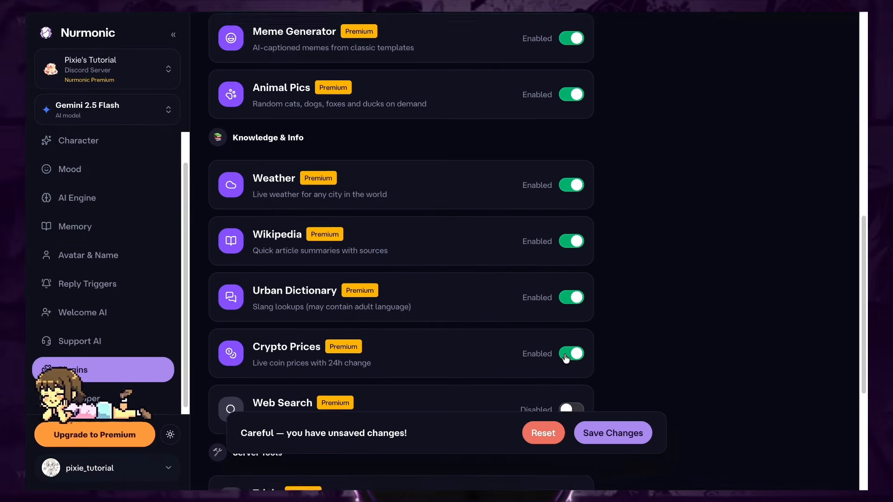
{"action": "scroll", "coordinate": [566, 359], "scroll_direction": "down", "scroll_amount": 2}
{"action": "left_click", "coordinate": [571, 342]}
{"action": "scroll", "coordinate": [567, 342], "scroll_direction": "down", "scroll_amount": 4}
{"action": "left_click", "coordinate": [572, 250]}
{"action": "left_click", "coordinate": [571, 305]}
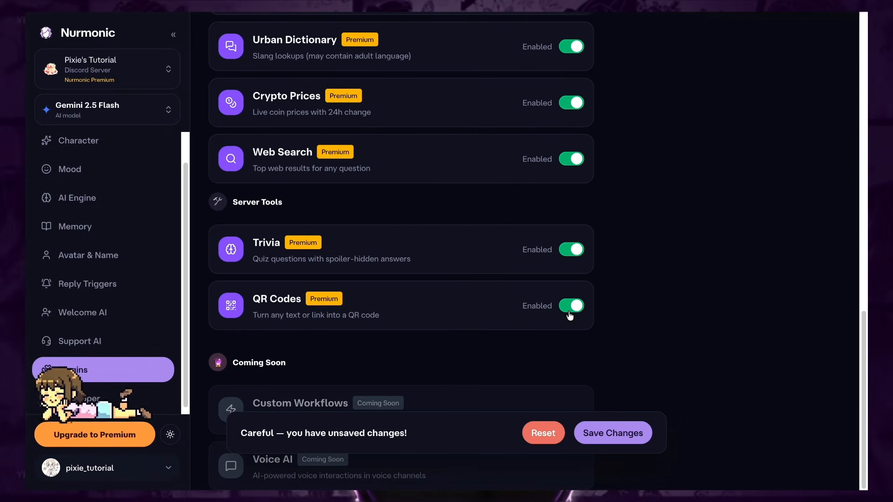
{"action": "left_click", "coordinate": [614, 430]}
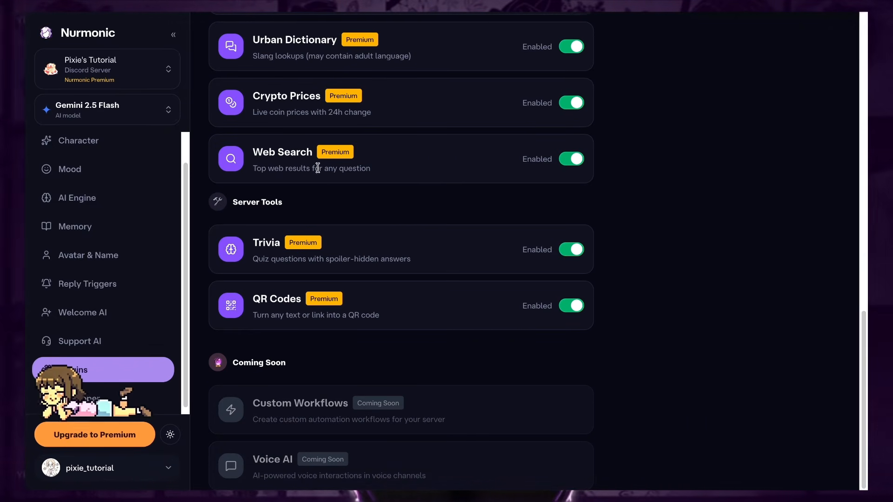
{"action": "scroll", "coordinate": [784, 108], "scroll_direction": "up", "scroll_amount": 1}
{"action": "scroll", "coordinate": [784, 109], "scroll_direction": "up", "scroll_amount": 5}
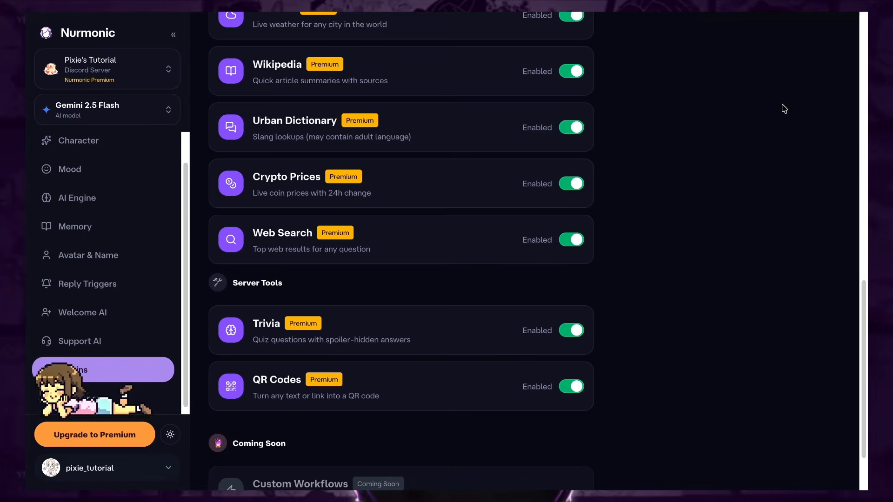
{"action": "left_click_drag", "start_coordinate": [860, 306], "coordinate": [851, 190]}
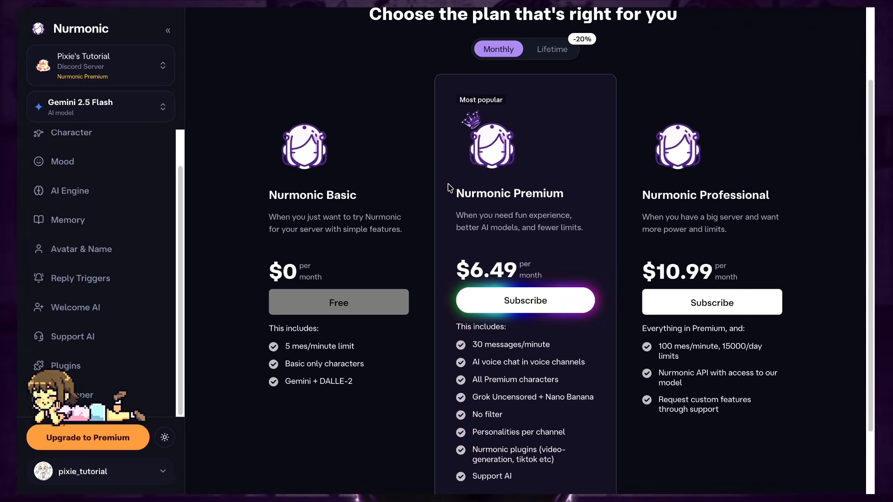
Compare the monthly and lifetime prices of the Nurmonic Basic, Premium and Professional plans
{"action": "left_click", "coordinate": [566, 57]}
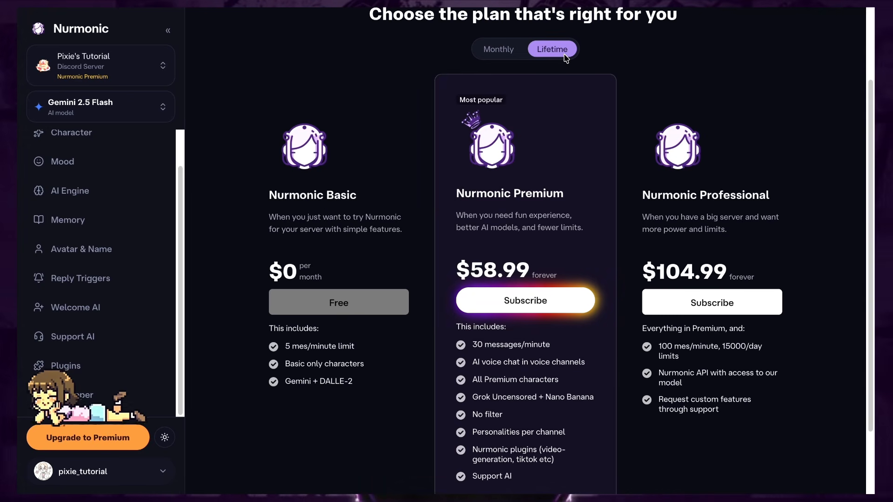
{"action": "left_click", "coordinate": [498, 49]}
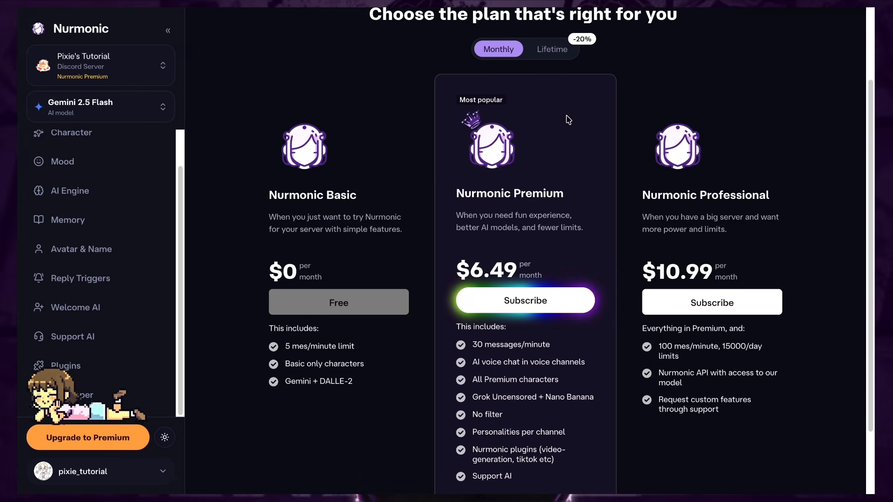
{"action": "left_click", "coordinate": [566, 58]}
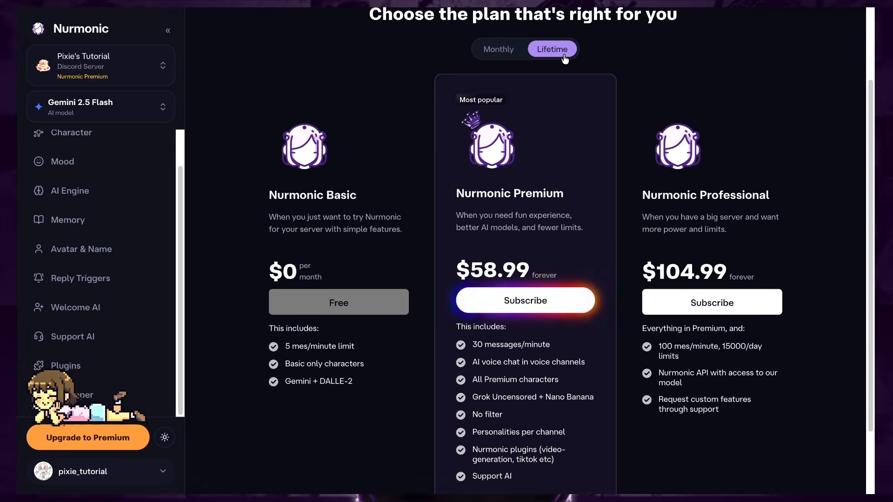
{"action": "left_click", "coordinate": [501, 49]}
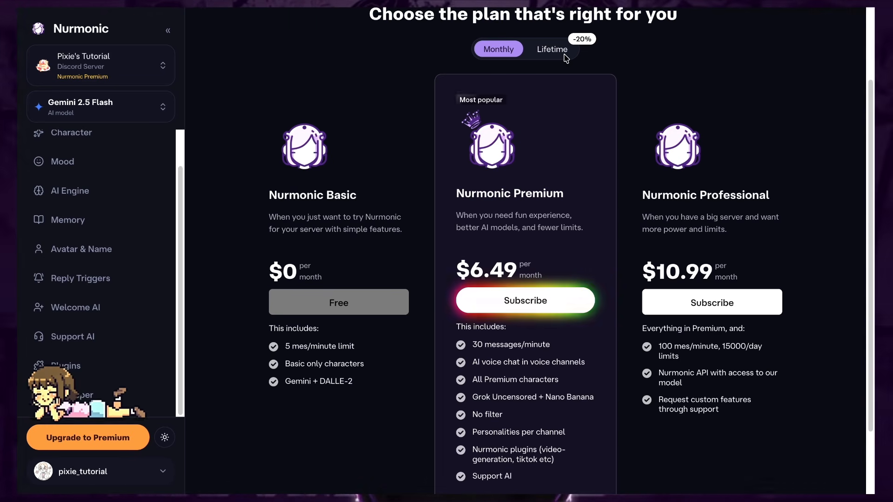
{"action": "left_click", "coordinate": [565, 56]}
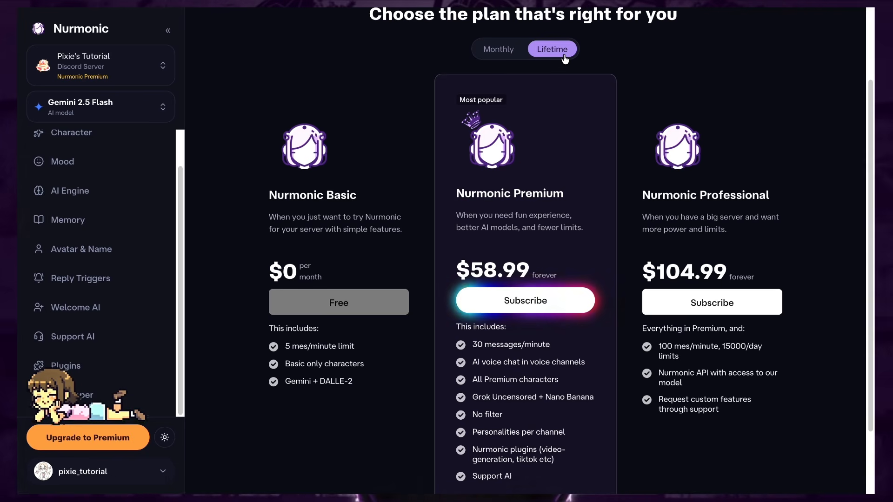
{"action": "left_click", "coordinate": [502, 48]}
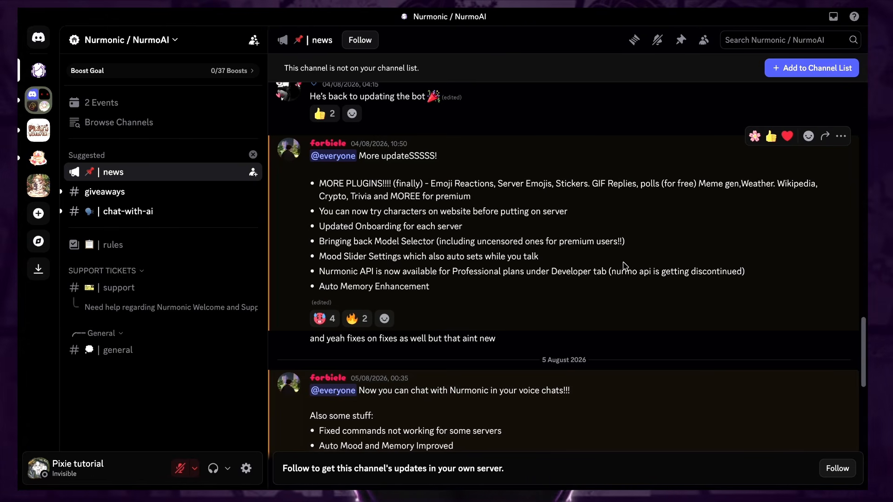
Switch to Discord and read the latest update announcements in the Nurmonic server's news channel
{"action": "scroll", "coordinate": [623, 263], "scroll_direction": "down", "scroll_amount": 5}
{"action": "scroll", "coordinate": [625, 266], "scroll_direction": "down", "scroll_amount": 1}
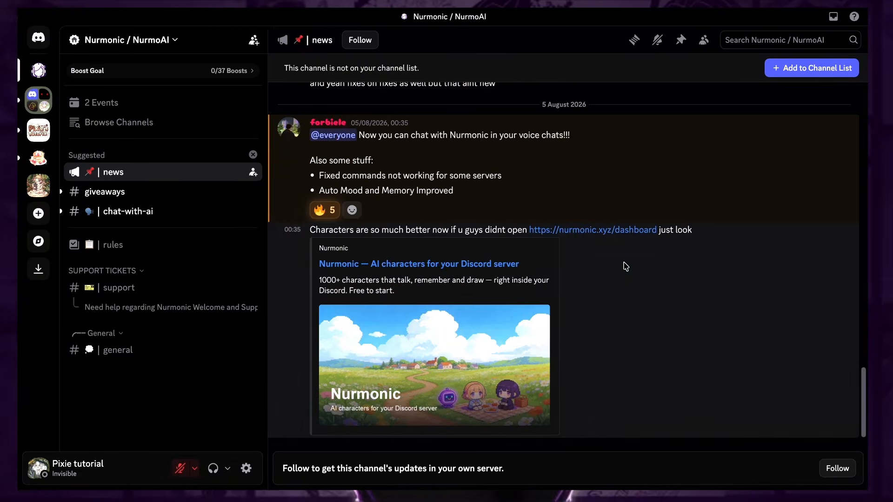
{"action": "mouse_move", "coordinate": [625, 266]}
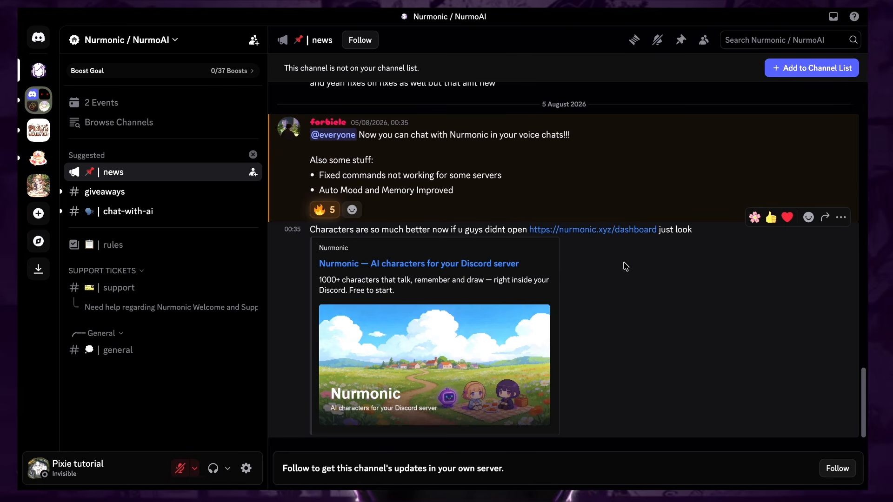